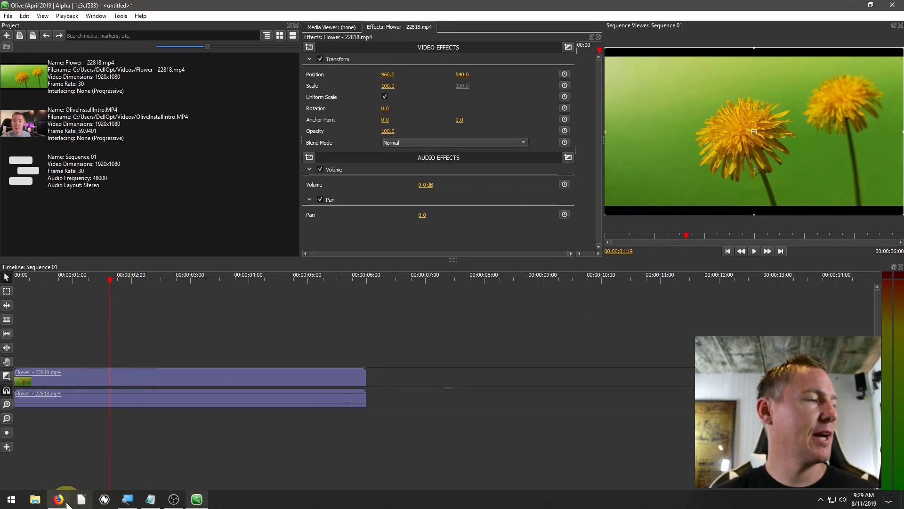
View the clip's source page in the browser, then return to the editor and select the dandelion clip.
click(58, 499)
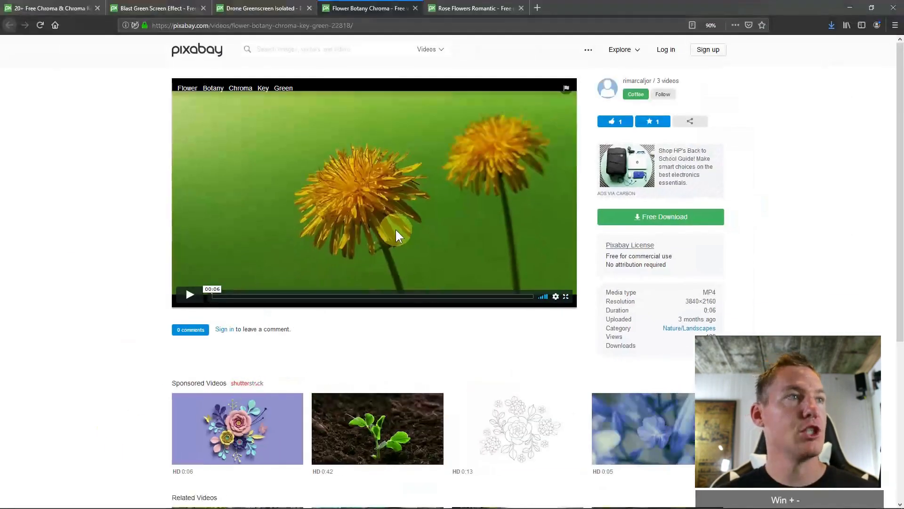
click(834, 10)
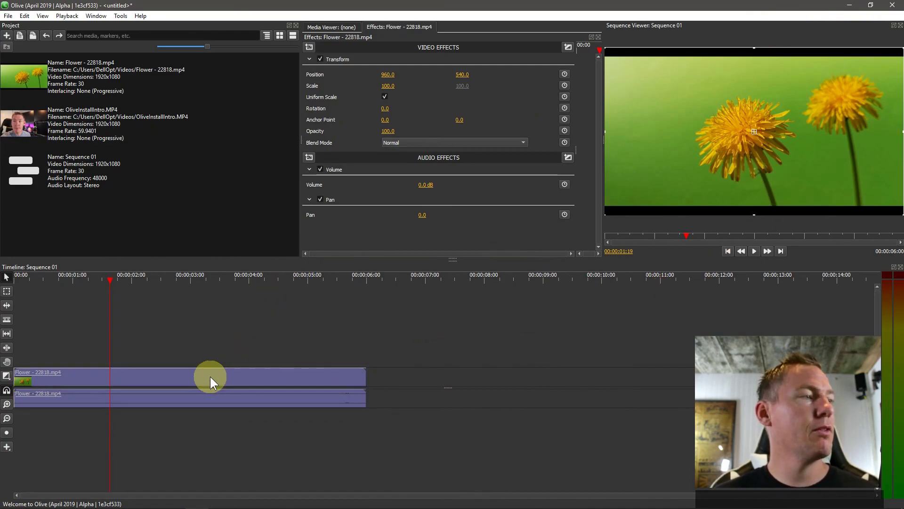
click(272, 351)
click(222, 381)
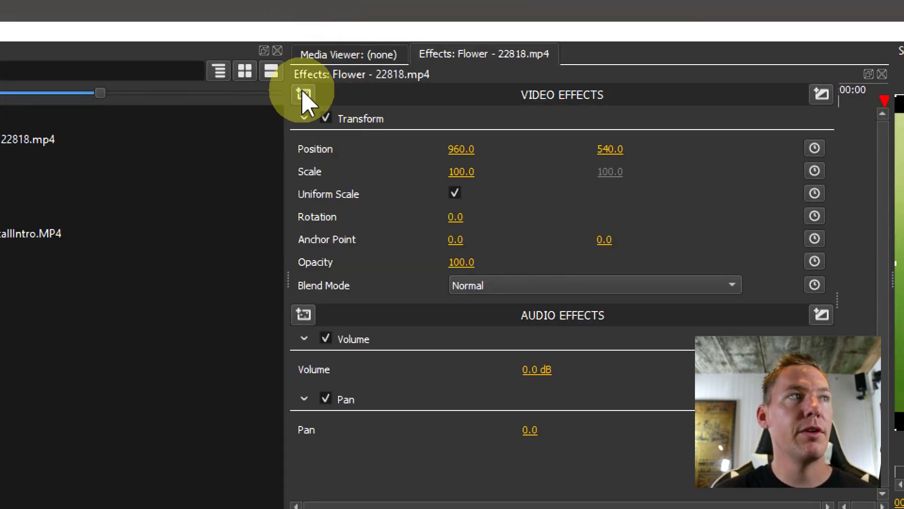
Add a Box Blur to the dandelion clip and raise its radius from 10.0 to 79.0.
click(304, 94)
mouse_move(355, 105)
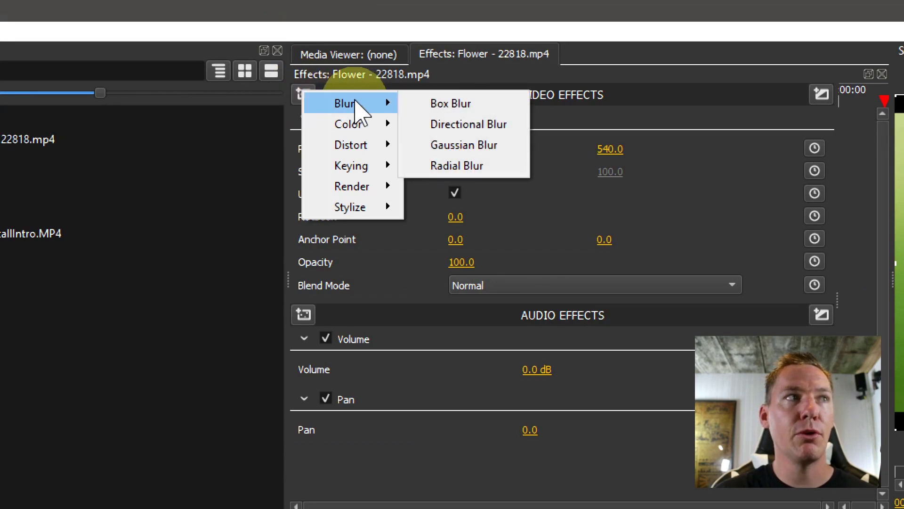
click(460, 104)
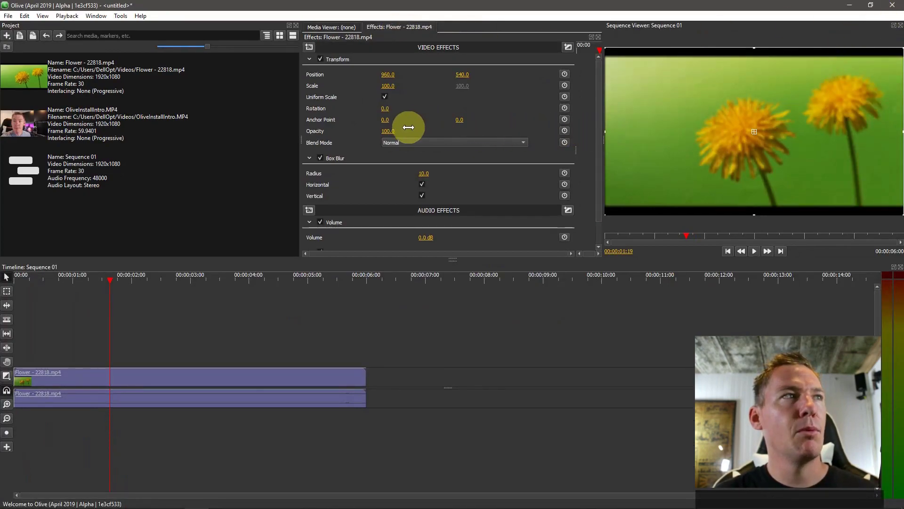
drag(424, 173, 423, 187)
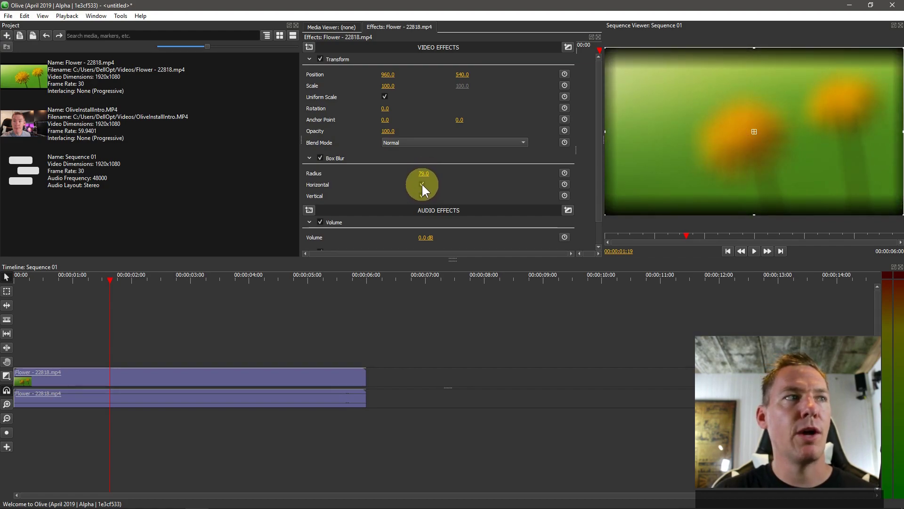
Toggle the Box Blur's Horizontal and Vertical options to compare one-direction blurring.
click(422, 185)
click(422, 195)
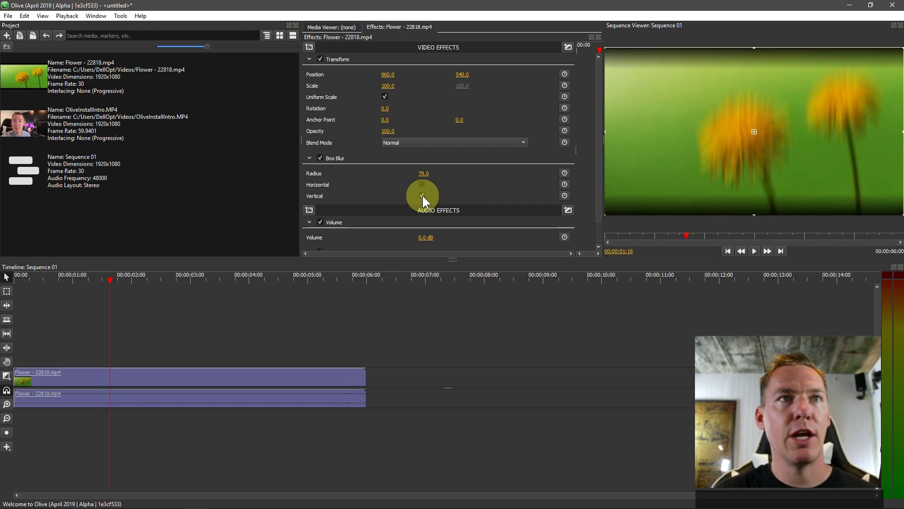
click(423, 184)
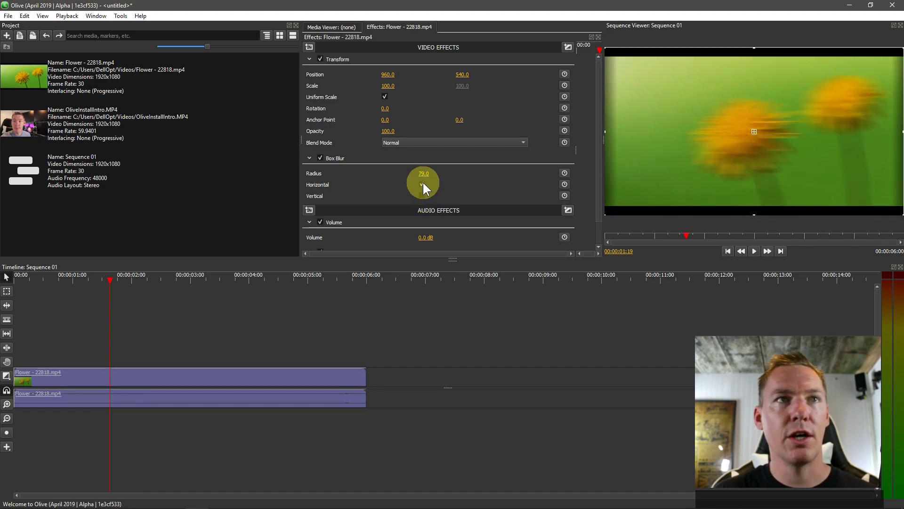
click(418, 184)
Replace the Box Blur with a Directional Blur of Length 77.0 at Angle -117.0.
right_click(338, 160)
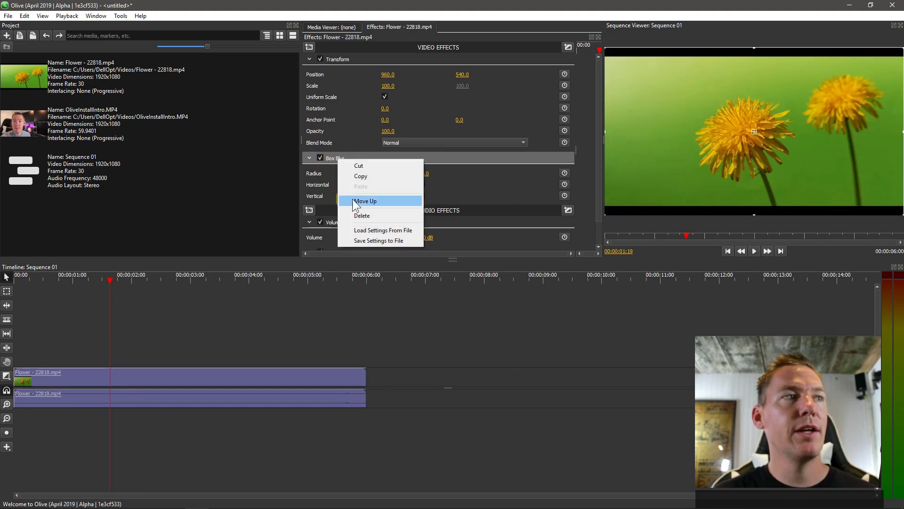
click(362, 214)
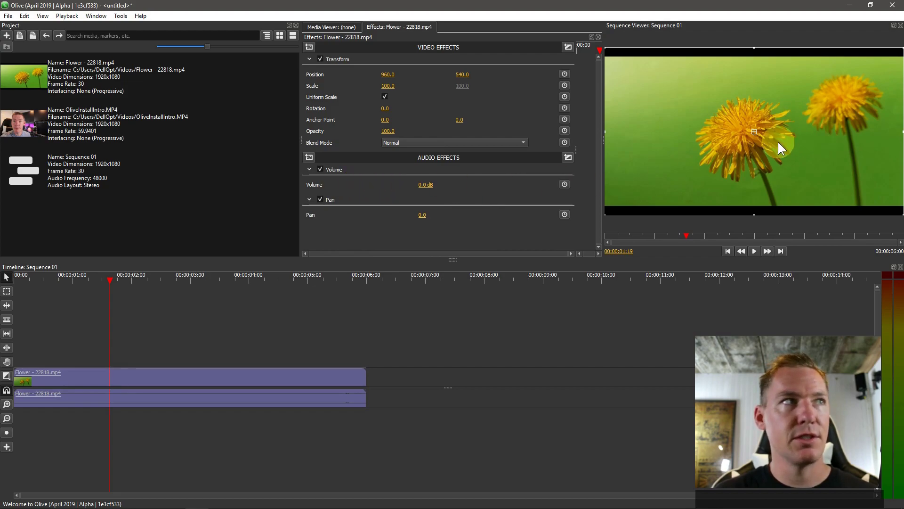
click(311, 47)
mouse_move(334, 55)
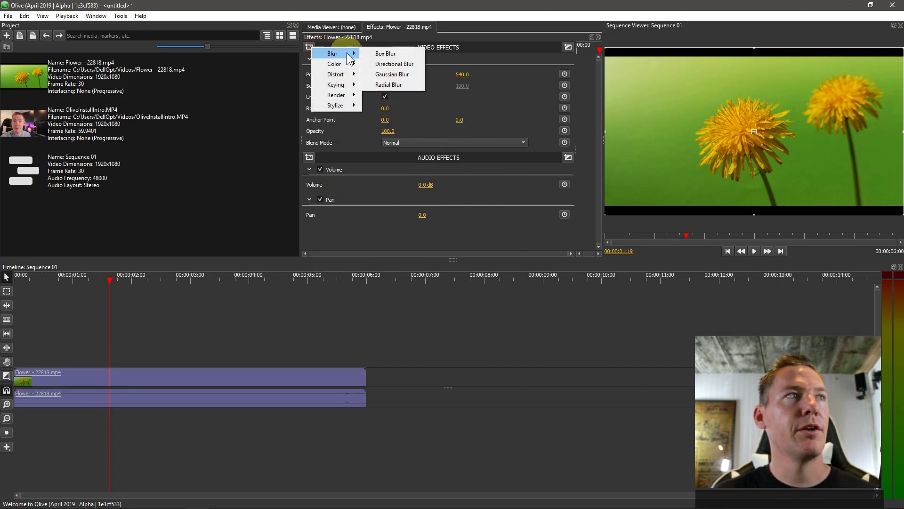
click(389, 64)
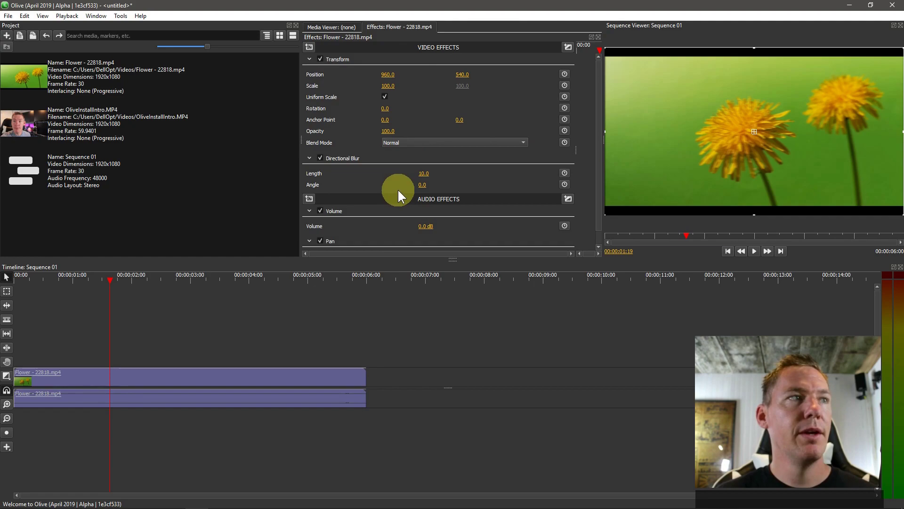
drag(422, 176, 481, 174)
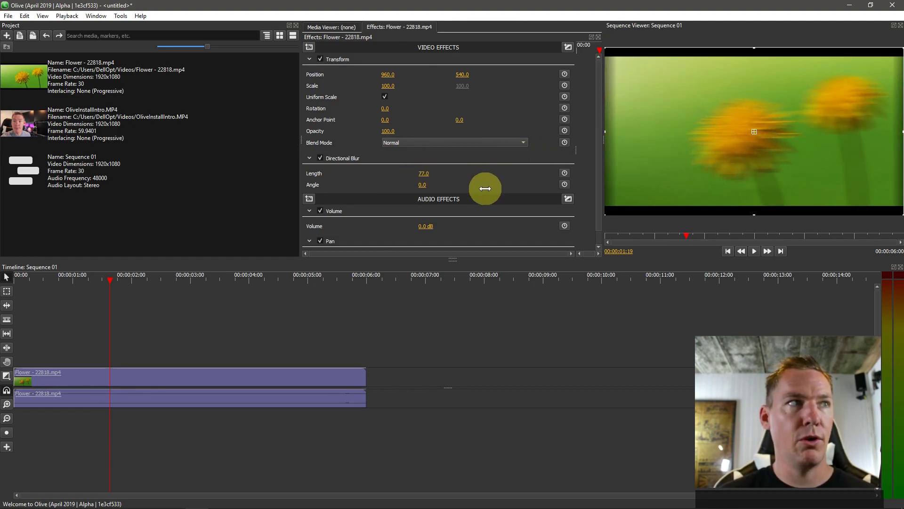
drag(423, 184, 424, 185)
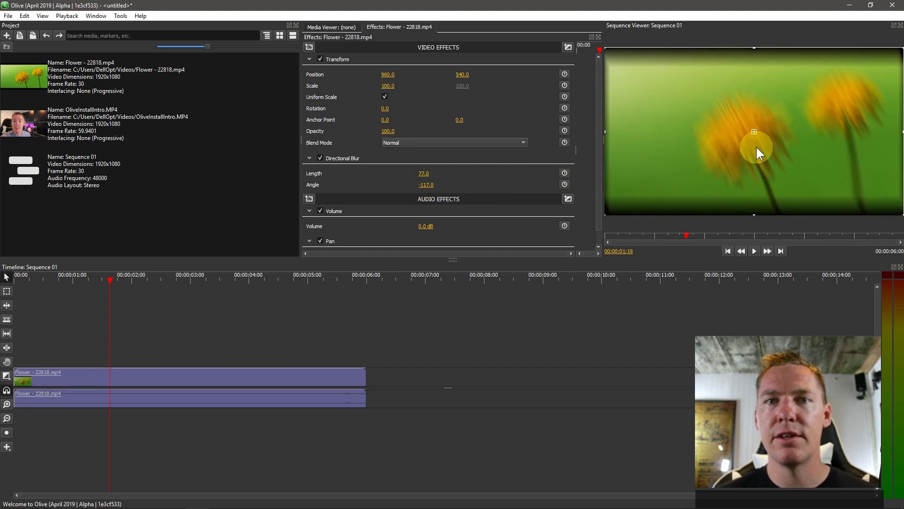
Toggle the Directional Blur on and off to compare, leaving it switched off.
click(321, 158)
click(321, 157)
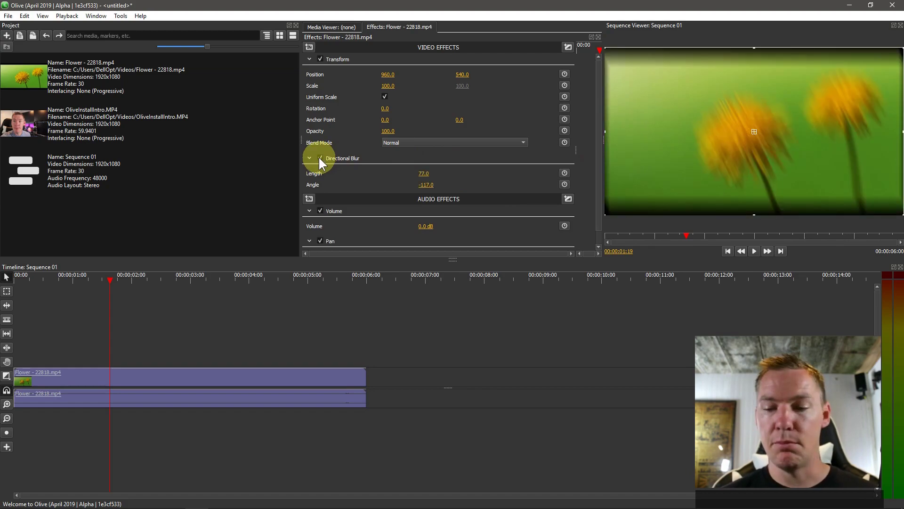
click(320, 157)
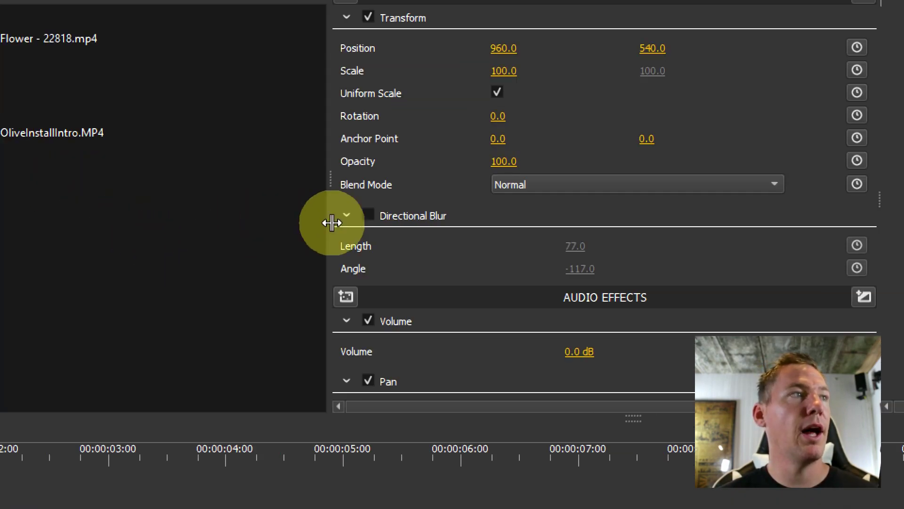
click(321, 159)
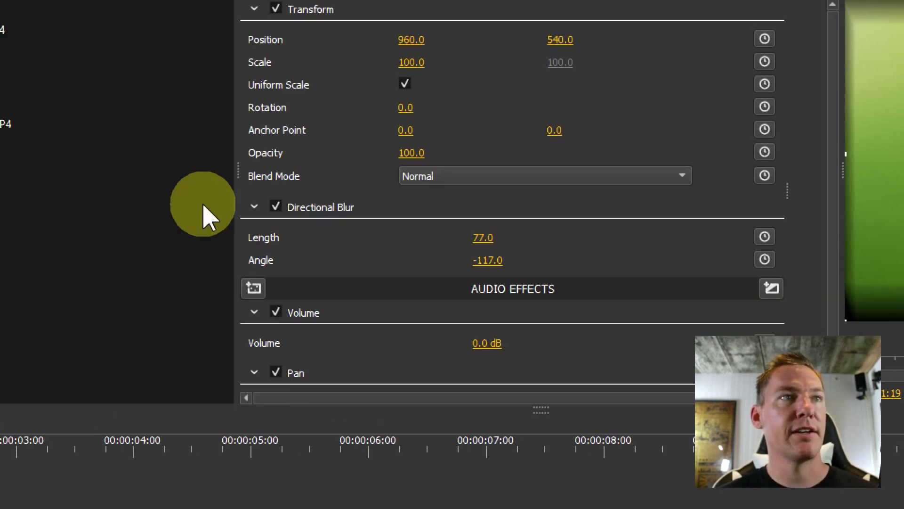
click(368, 215)
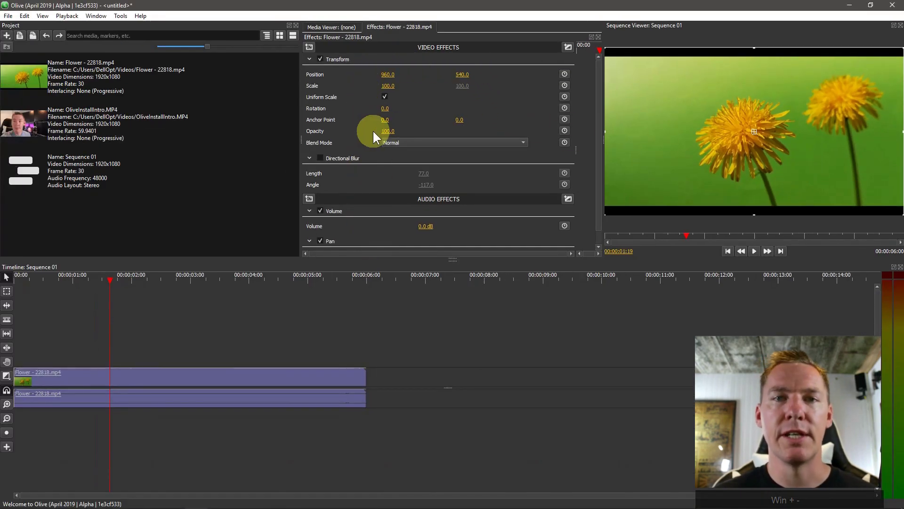
Swap the Directional Blur for a Gaussian Blur on the dandelion clip.
right_click(340, 158)
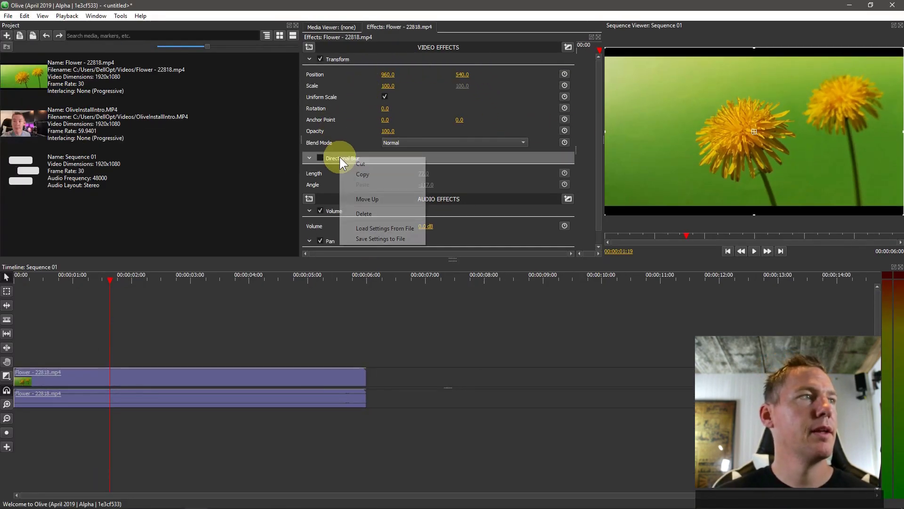
click(369, 214)
click(309, 46)
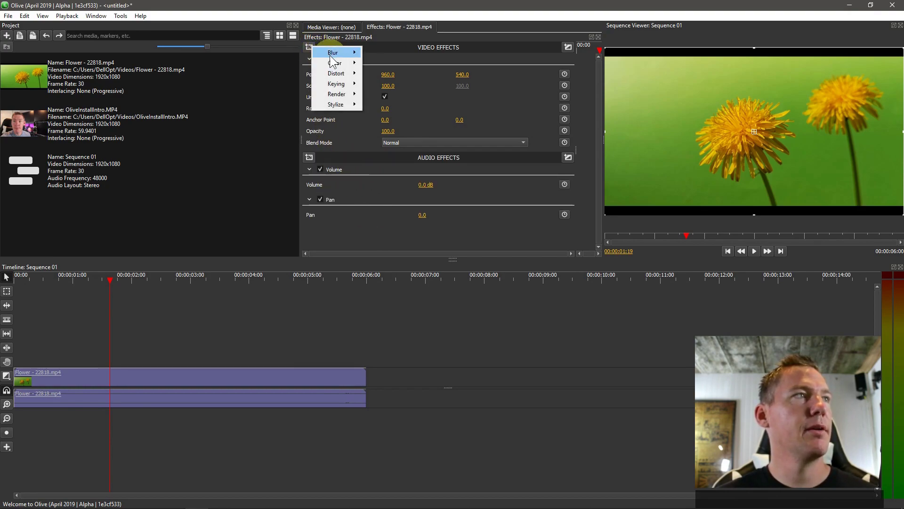
mouse_move(333, 53)
click(393, 73)
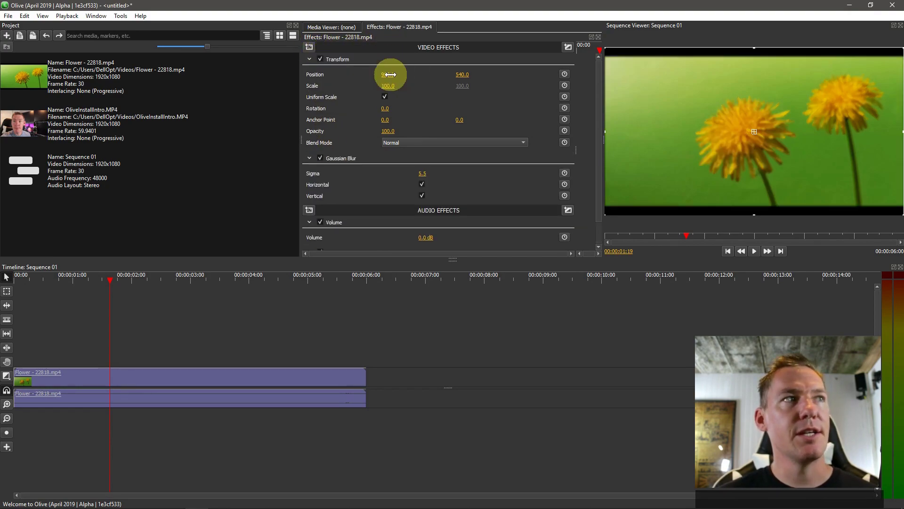
Bring the Gaussian Blur Sigma to 11.0, turning horizontal blurring off and back on.
drag(422, 173, 425, 175)
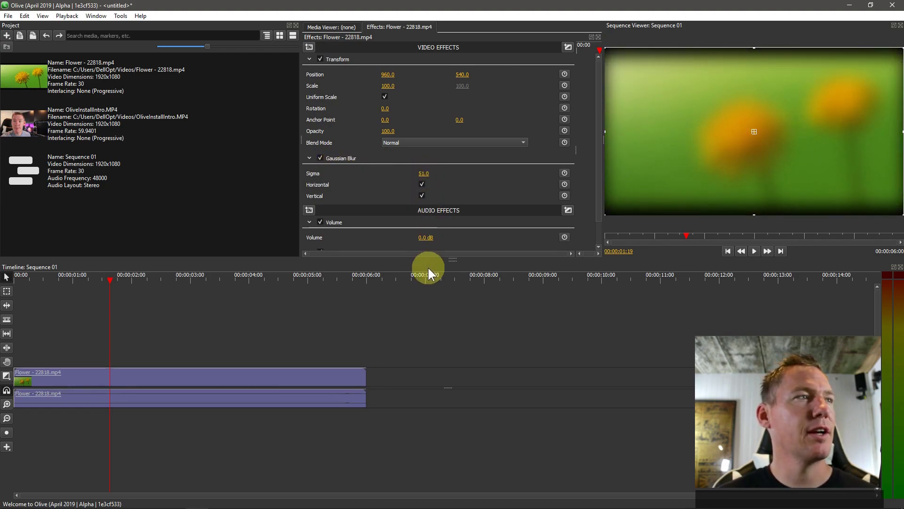
click(421, 185)
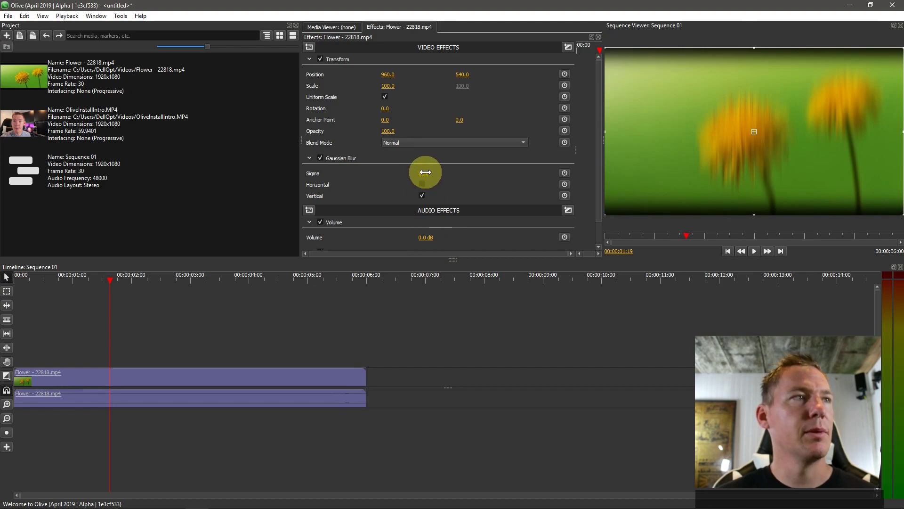
drag(423, 173, 380, 190)
click(422, 184)
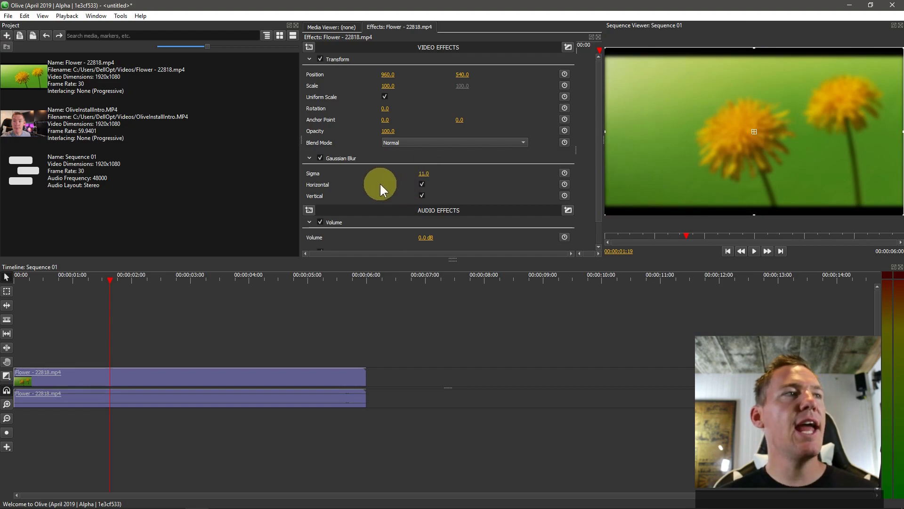
Swap the Gaussian Blur for a Radial Blur with Radius 206.0 and Center 227.0, 569.0.
right_click(340, 163)
click(366, 213)
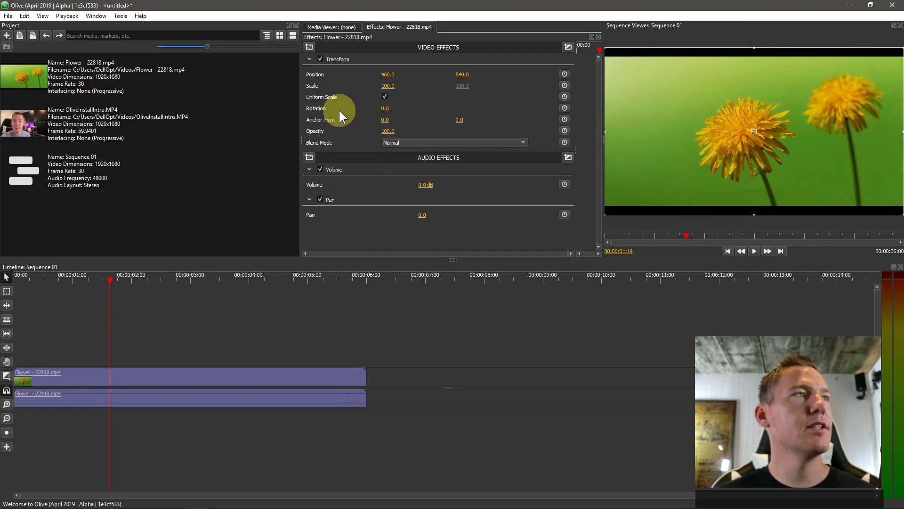
click(310, 47)
mouse_move(320, 53)
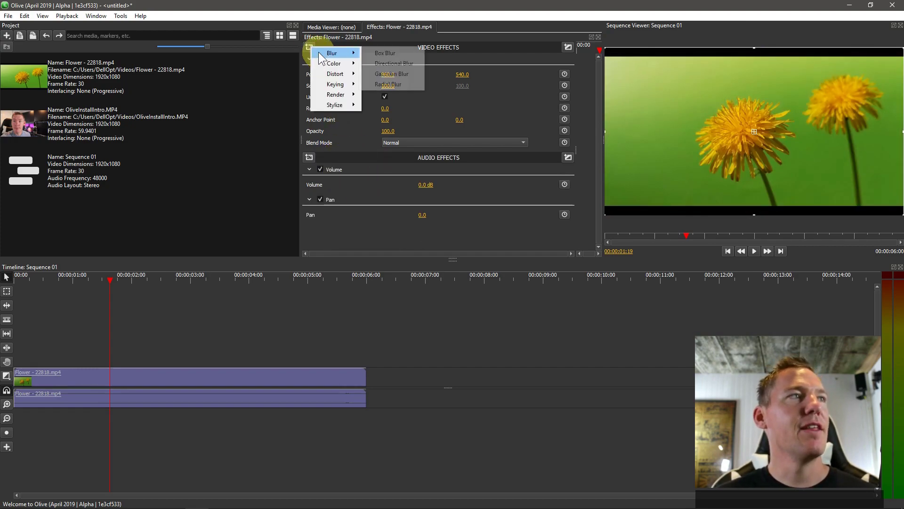
click(385, 85)
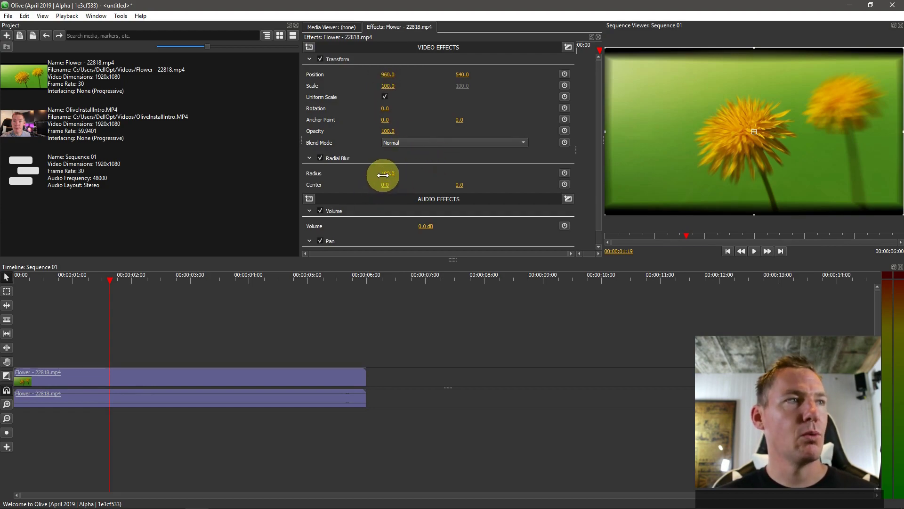
drag(385, 173, 703, 134)
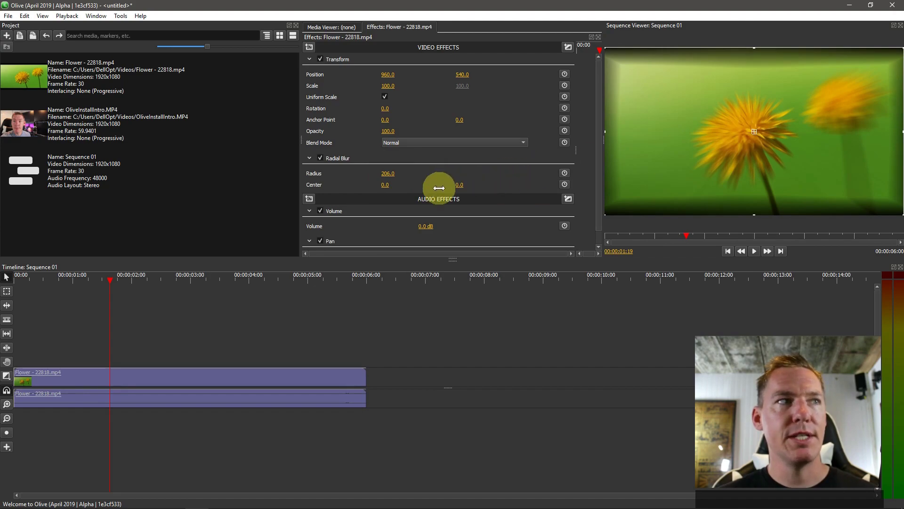
drag(386, 184, 389, 185)
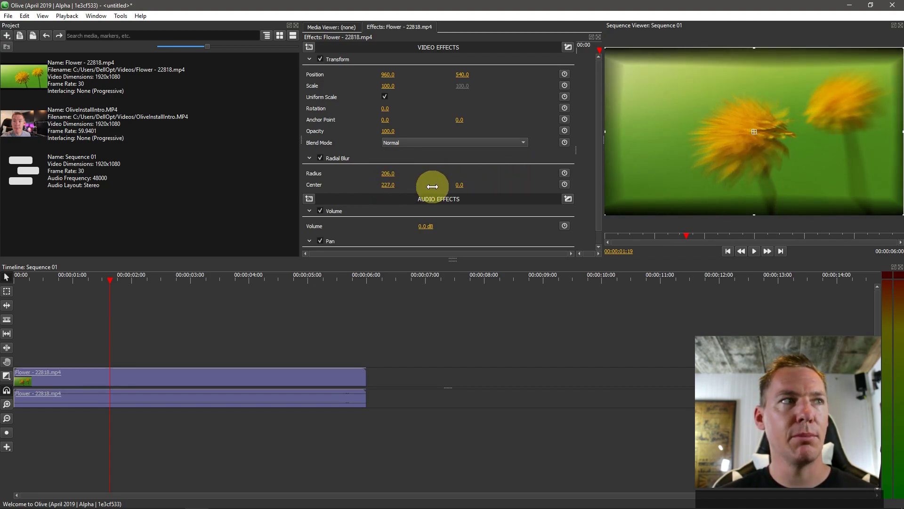
drag(461, 184, 464, 185)
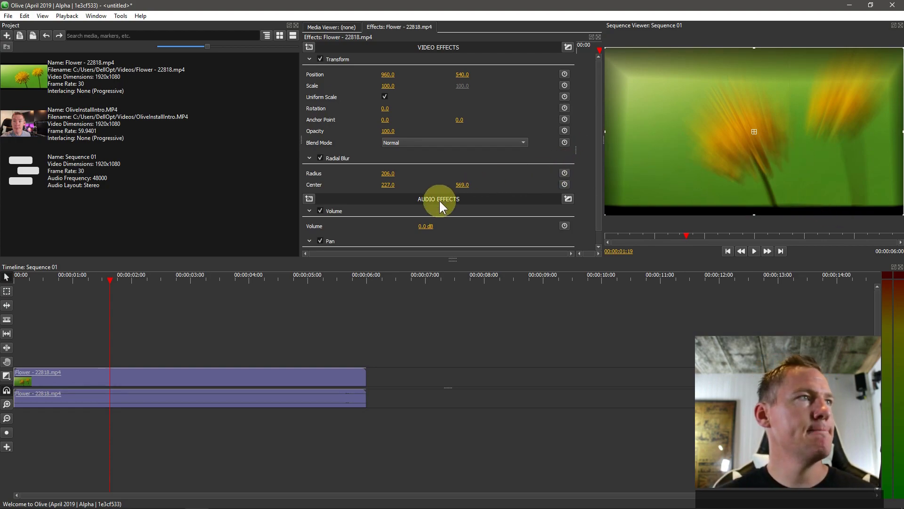
Remove the Radial Blur and place OliveInstallIntro.MP4 after the dandelion clip.
right_click(340, 155)
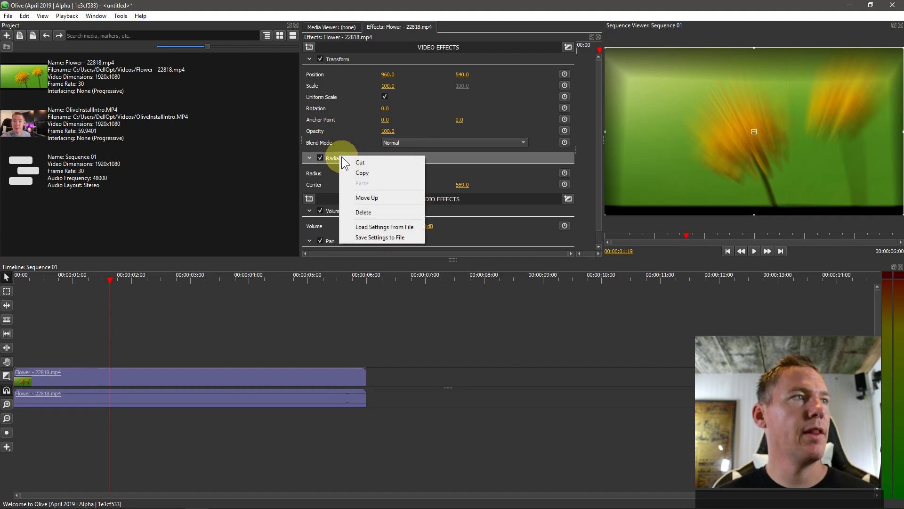
click(362, 210)
drag(10, 112, 390, 376)
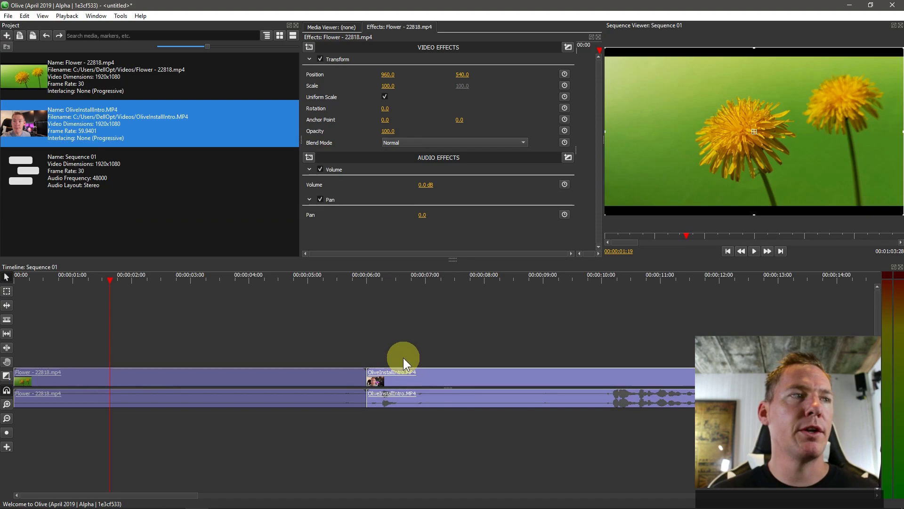
click(383, 278)
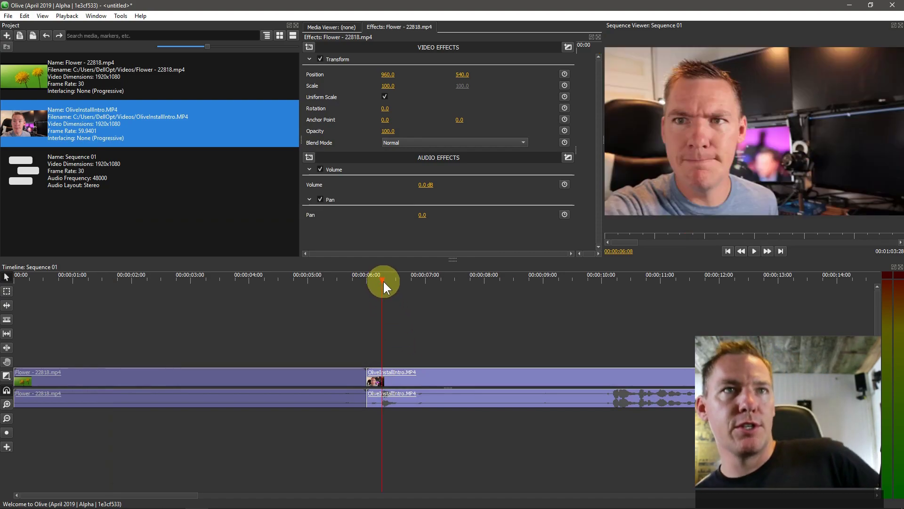
click(654, 279)
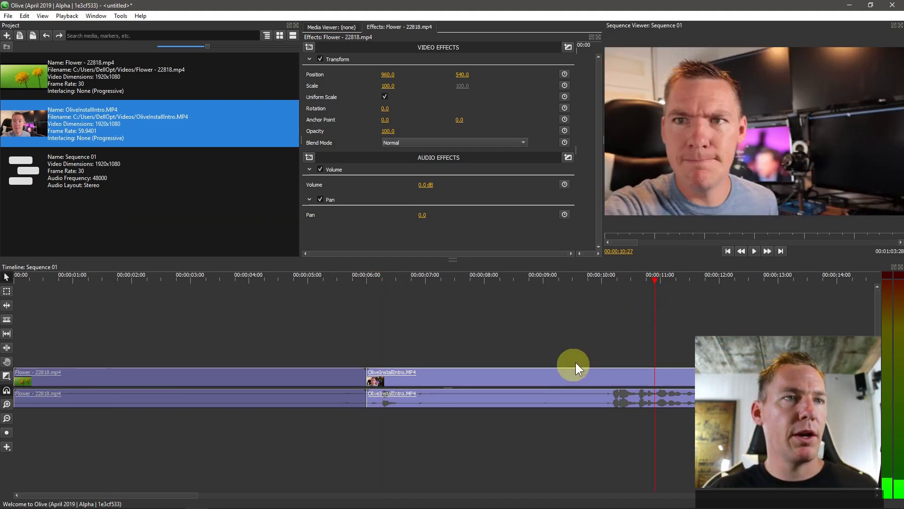
Zoom the timeline out and delete the dandelion clip.
click(436, 495)
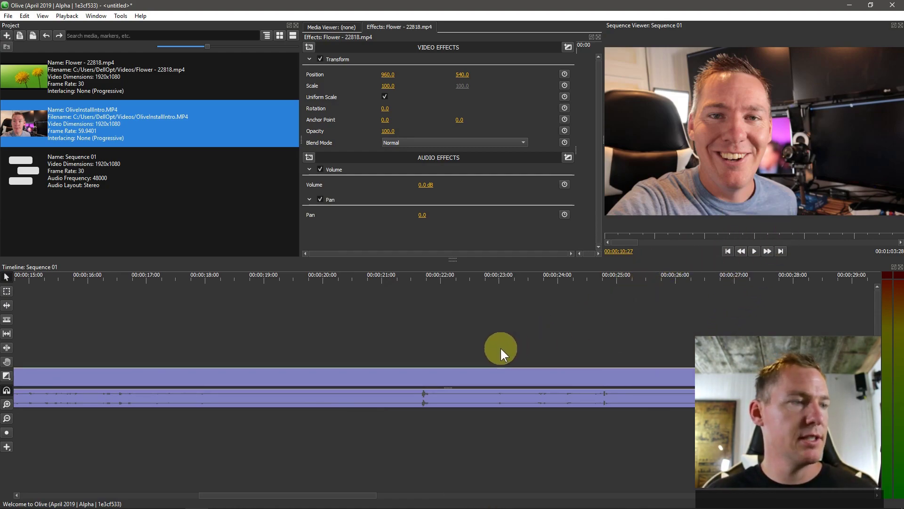
key(minus)
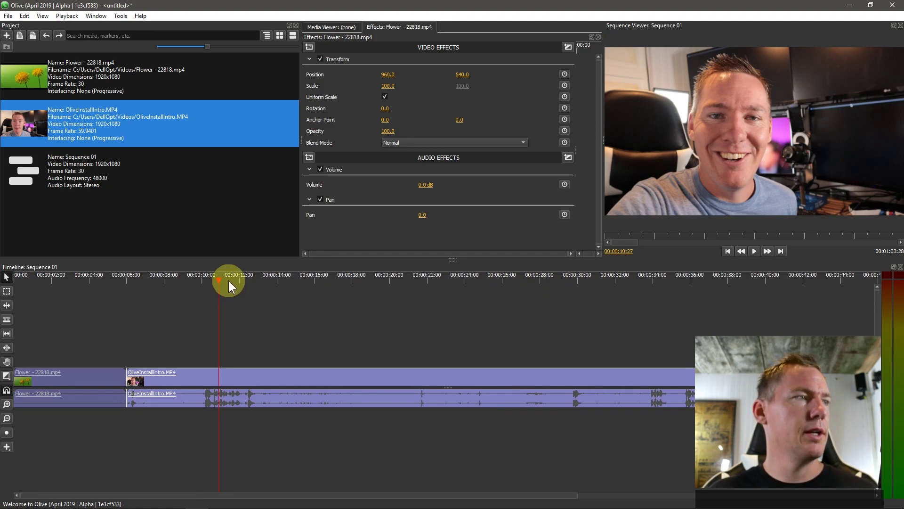
drag(228, 279, 220, 280)
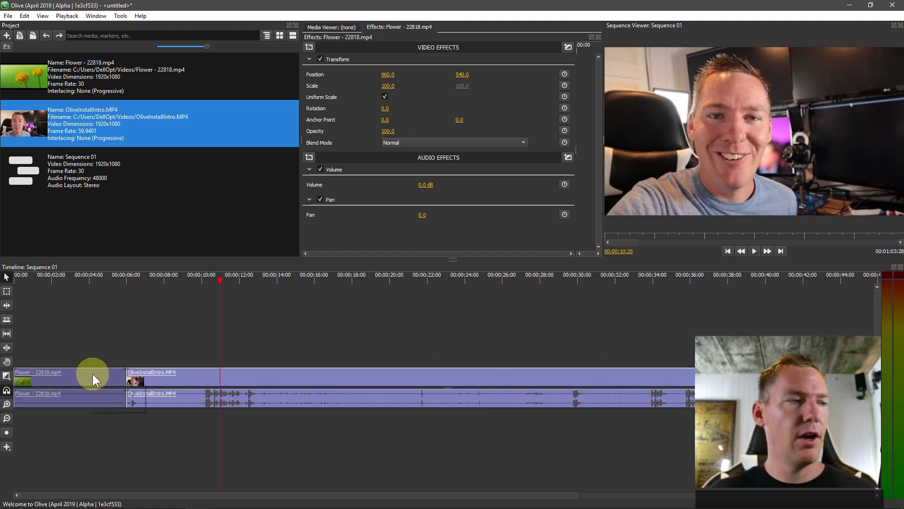
key(Delete)
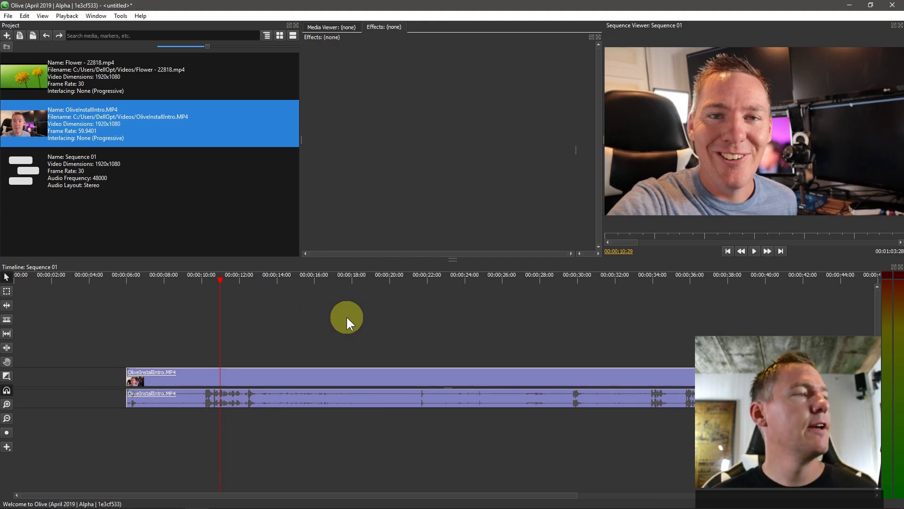
Move the intro clip to the timeline start and scrub to 00:00:29:13.
drag(283, 376, 166, 384)
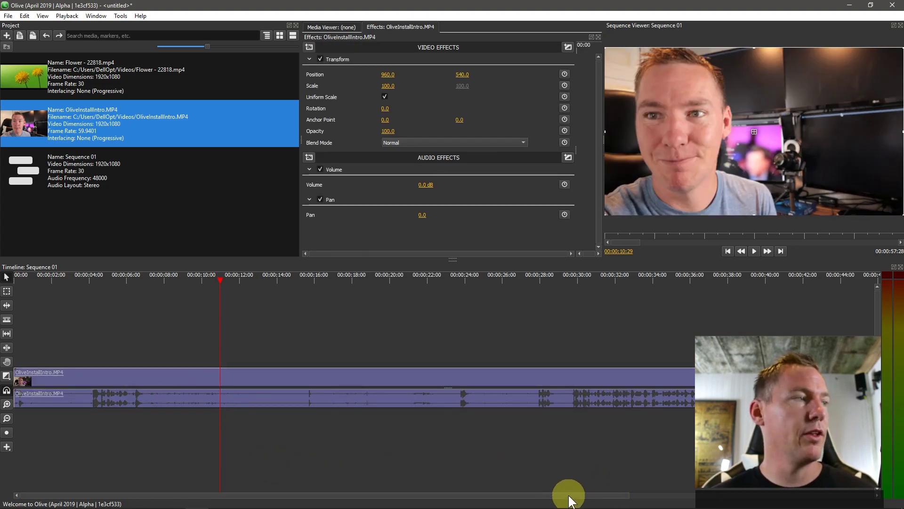
click(465, 274)
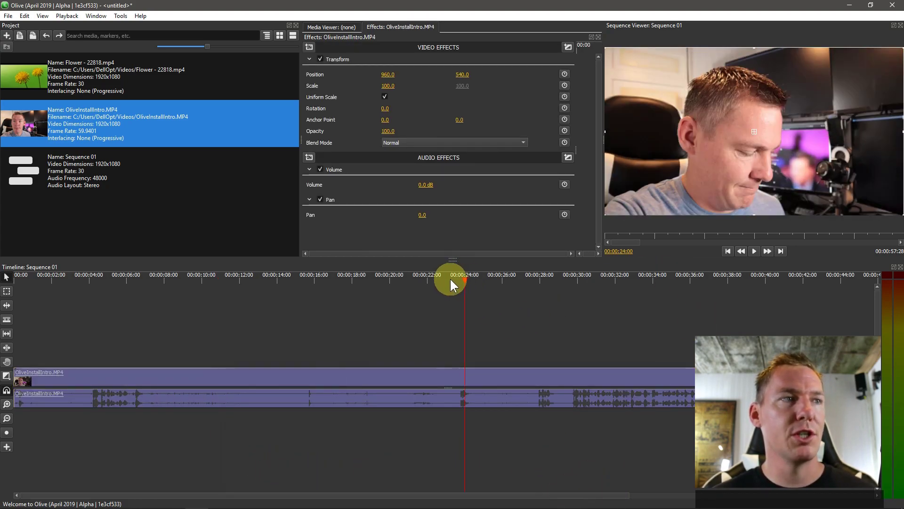
click(526, 278)
click(567, 278)
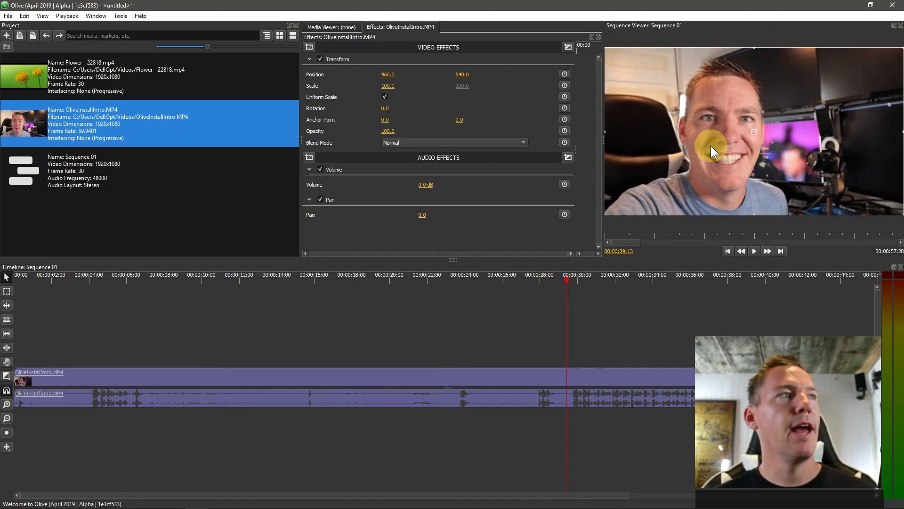
Add a Crop to the intro clip with Left 25, Top 14, Right 44, Bottom 14.
click(309, 47)
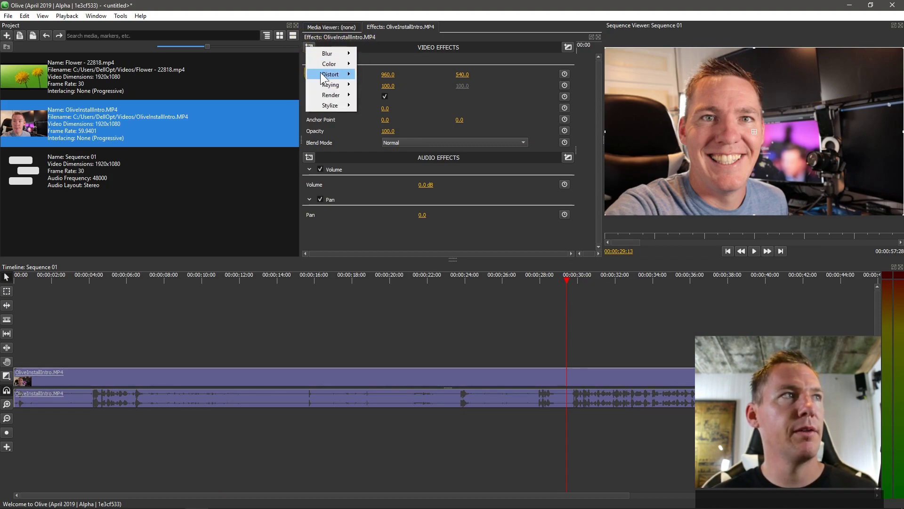
mouse_move(325, 77)
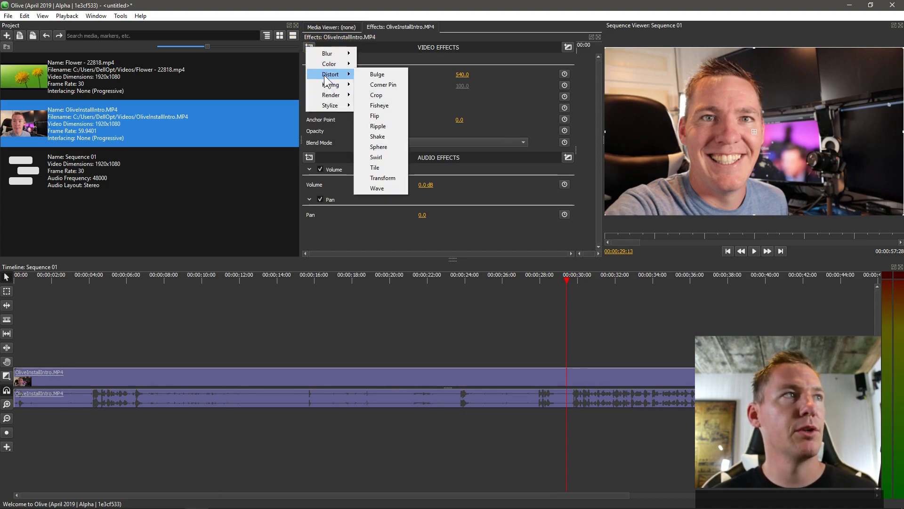
click(381, 95)
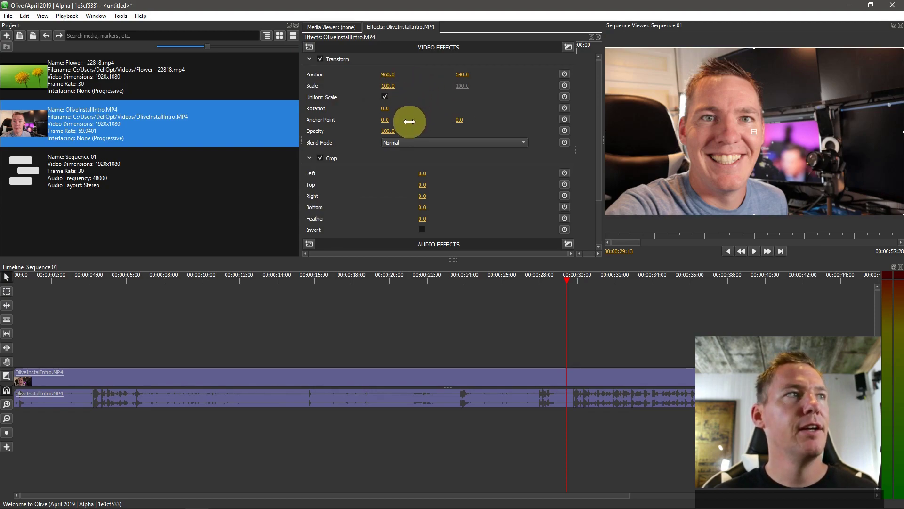
scroll(388, 193, down, 1)
drag(422, 145, 420, 145)
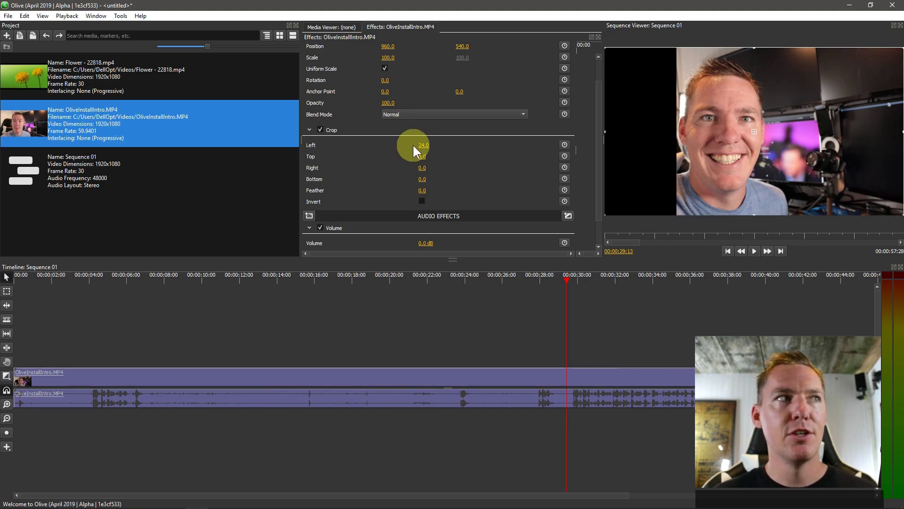
mouse_move(418, 163)
mouse_down()
mouse_move(433, 167)
mouse_move(420, 166)
mouse_move(420, 178)
mouse_up()
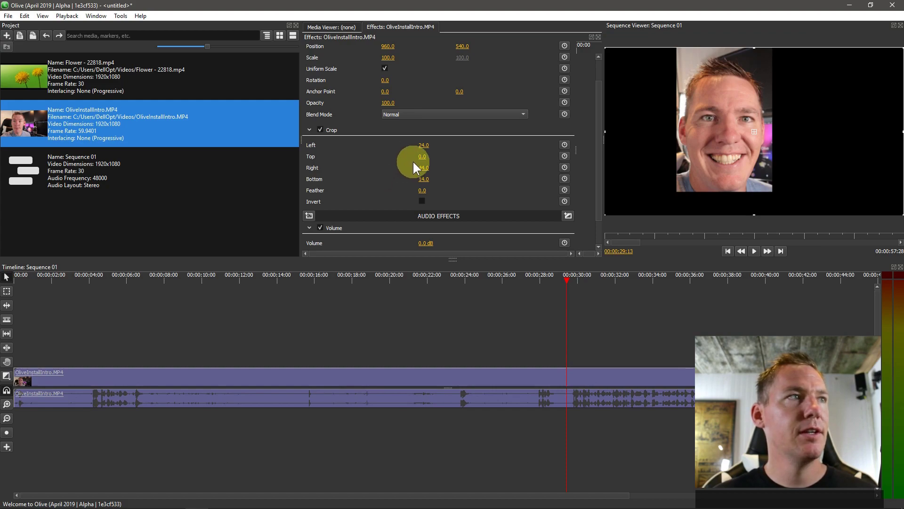
drag(423, 156, 421, 145)
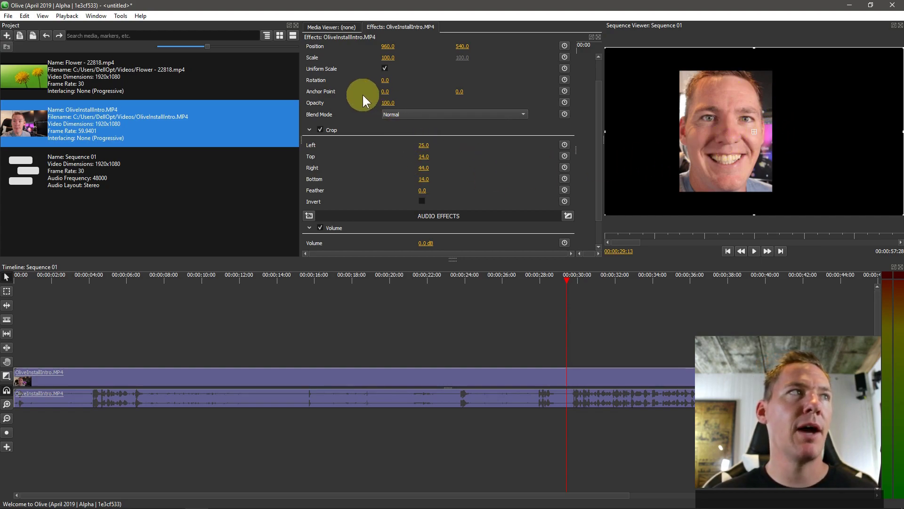
scroll(348, 85, up, 2)
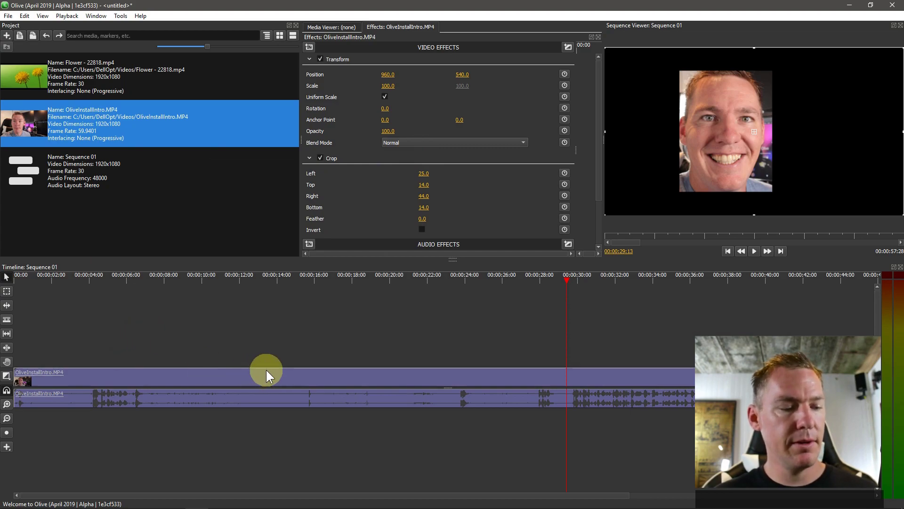
Scrub and play the intro clip from about 28 seconds to check the cropped face, then pause.
key(minus)
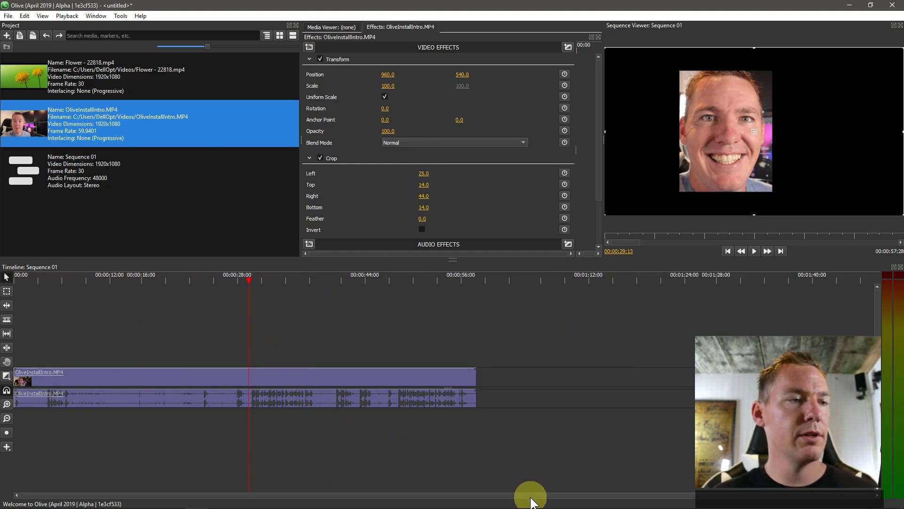
click(98, 349)
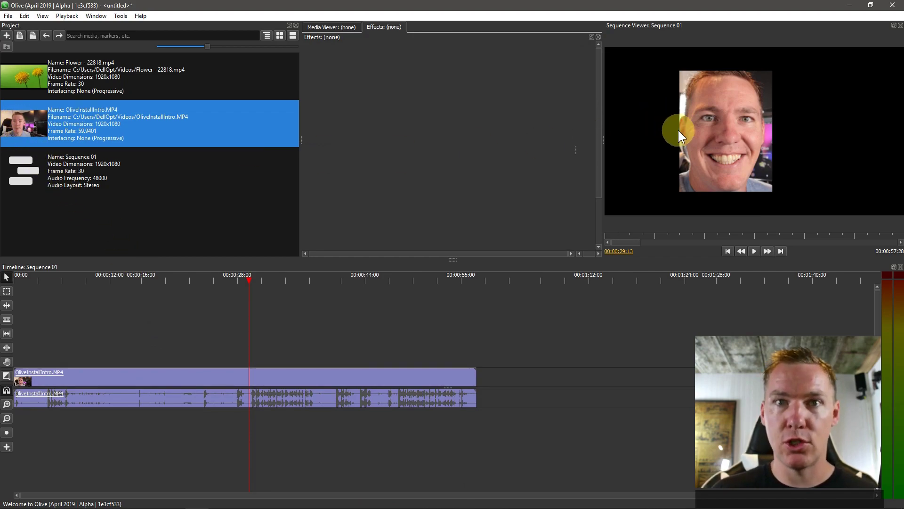
click(263, 281)
drag(292, 281, 414, 277)
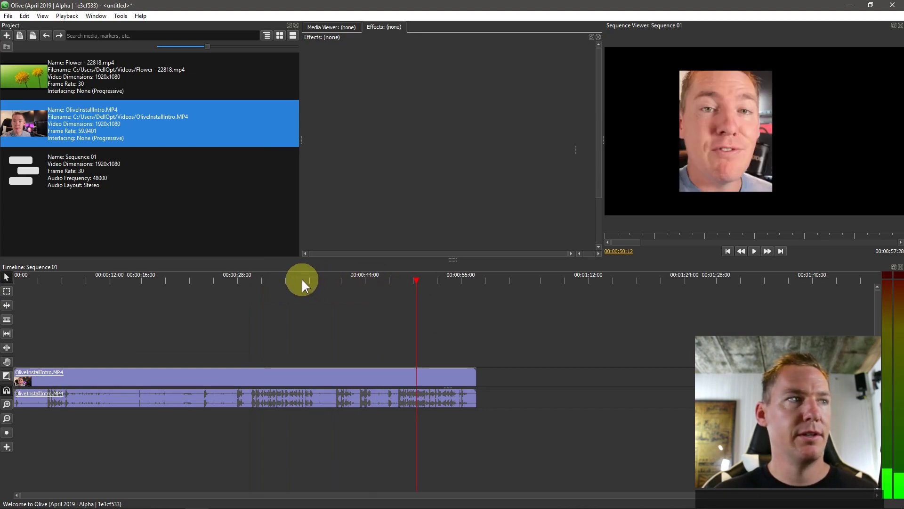
click(243, 278)
key(space)
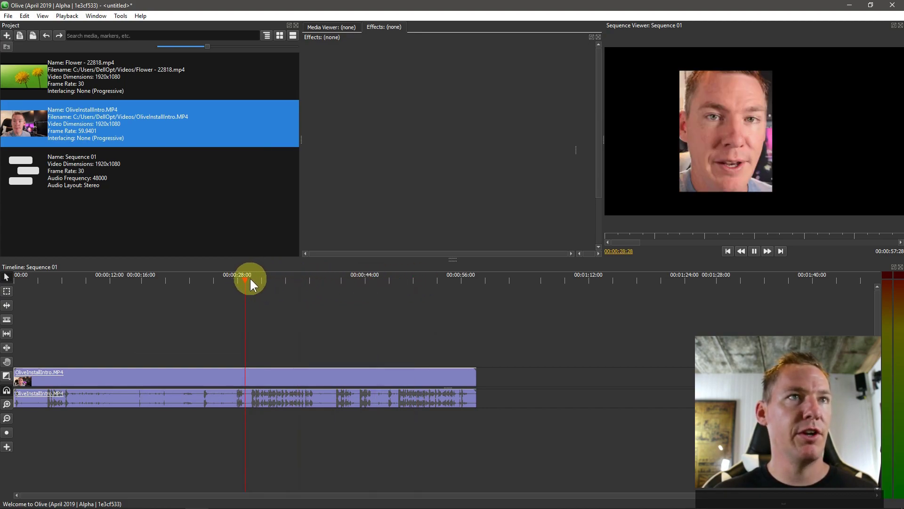
click(755, 251)
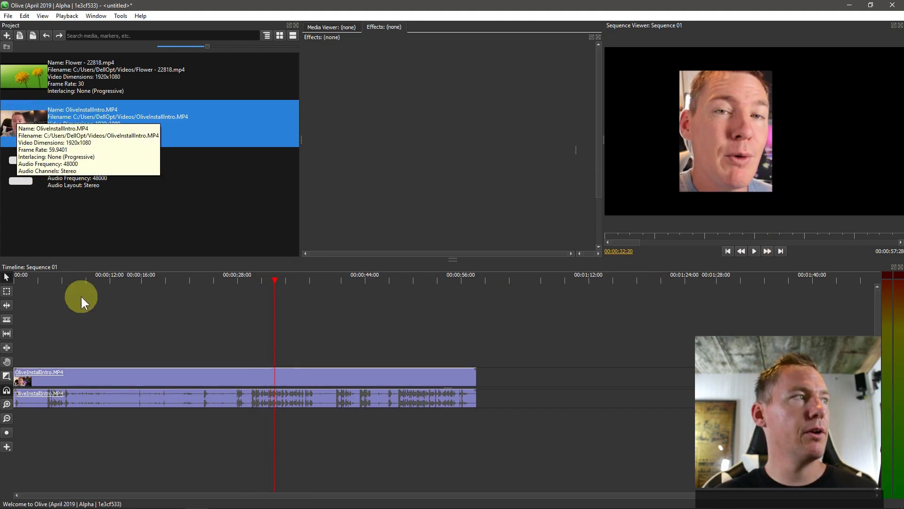
Shift the cropped video up and its audio down a track, then add a second OliveInstallIntro.MP4 beneath.
drag(134, 374, 135, 355)
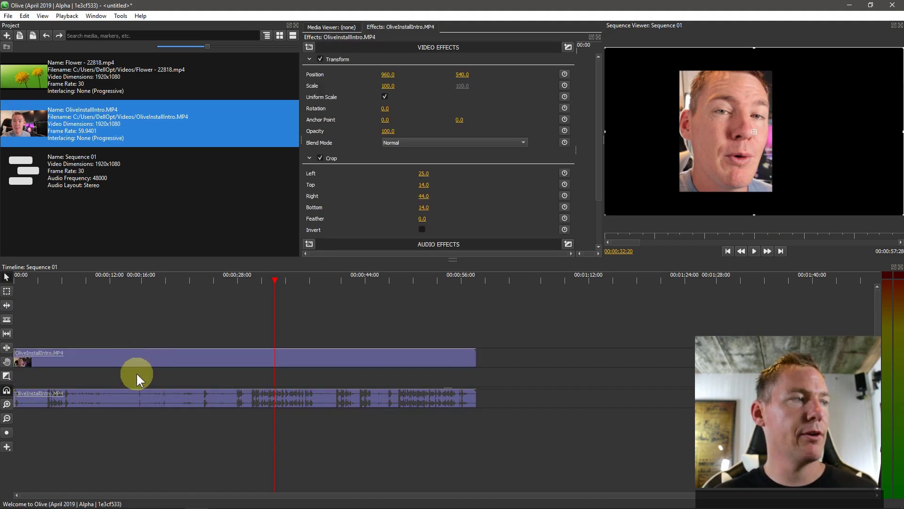
drag(135, 397, 134, 408)
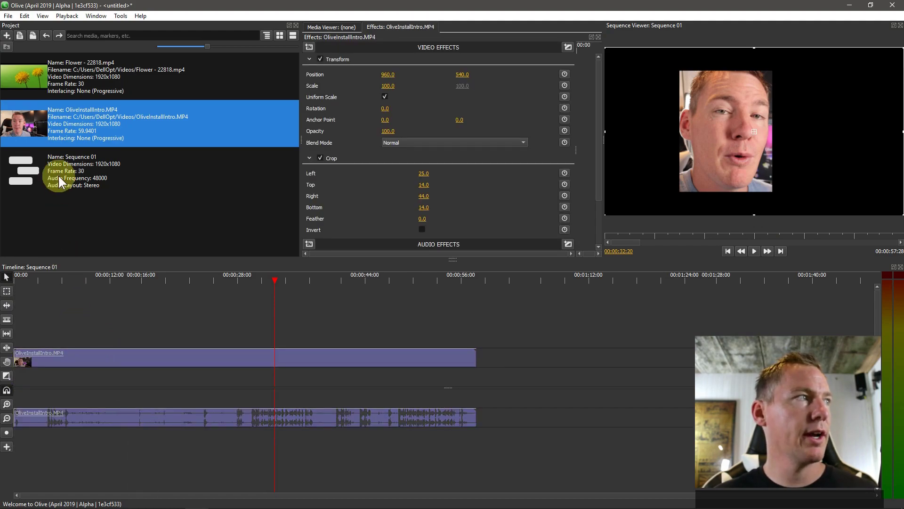
drag(25, 128, 44, 379)
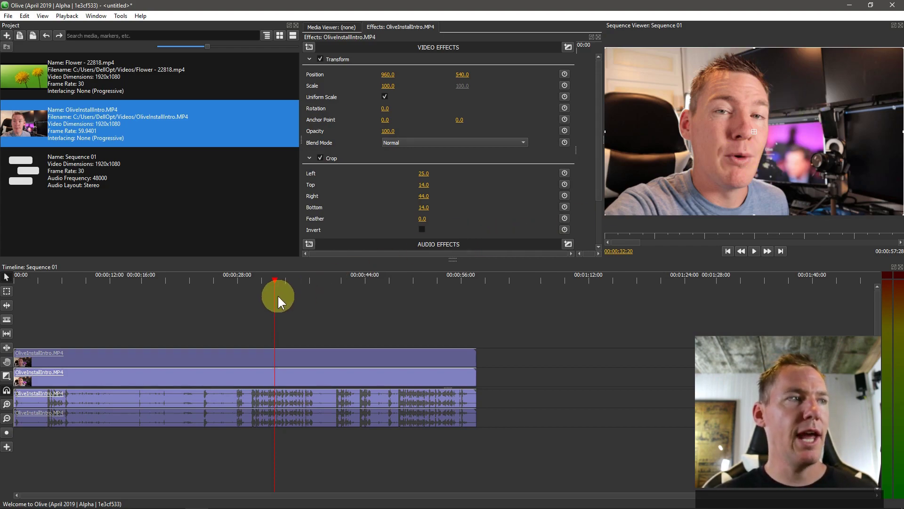
Give the upper cropped clip a Gaussian Blur with Sigma 32.5, then select the lower full-frame clip.
click(292, 354)
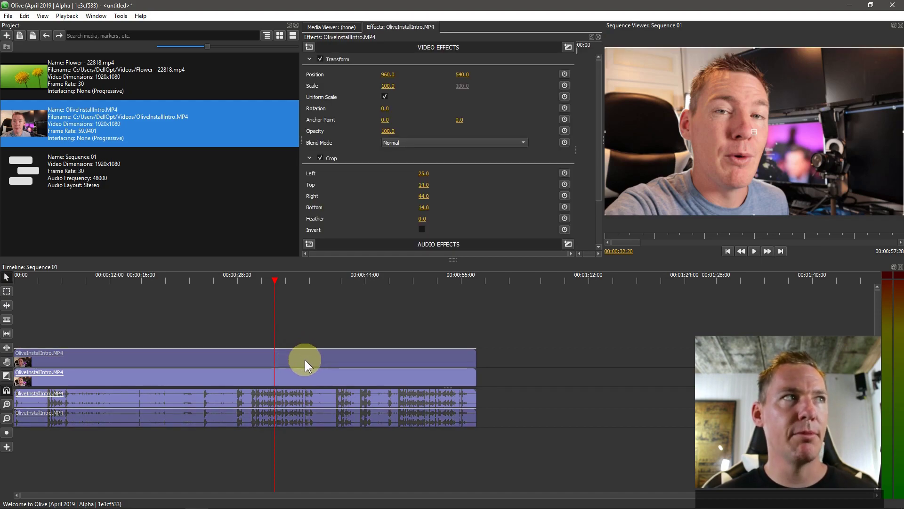
click(307, 46)
mouse_move(325, 53)
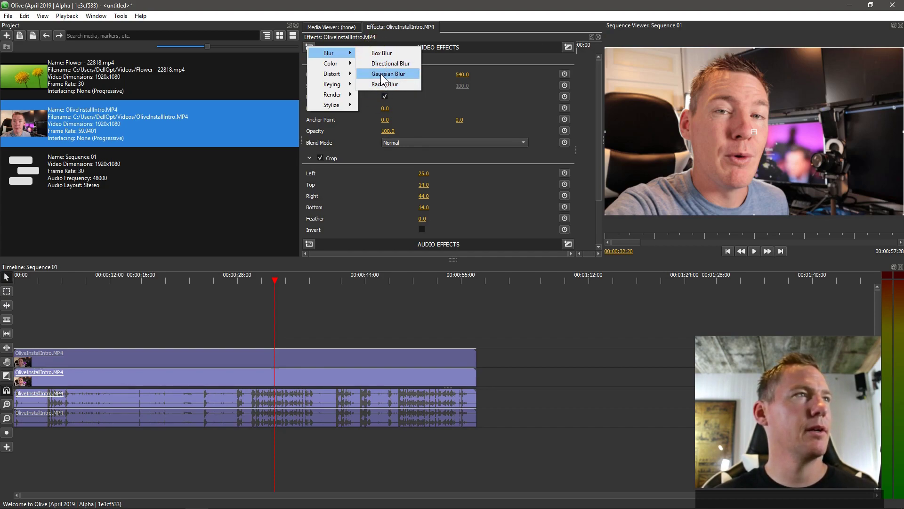
click(380, 74)
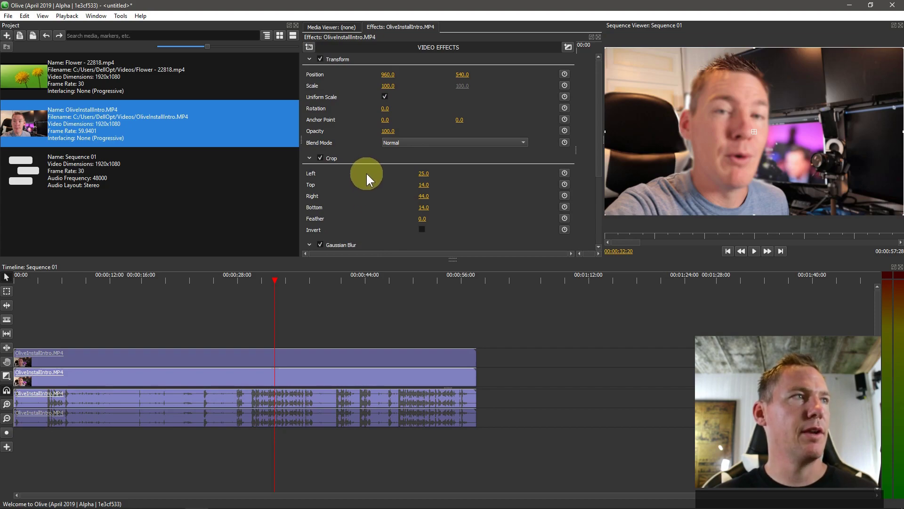
scroll(368, 194, down, 2)
drag(423, 203, 424, 203)
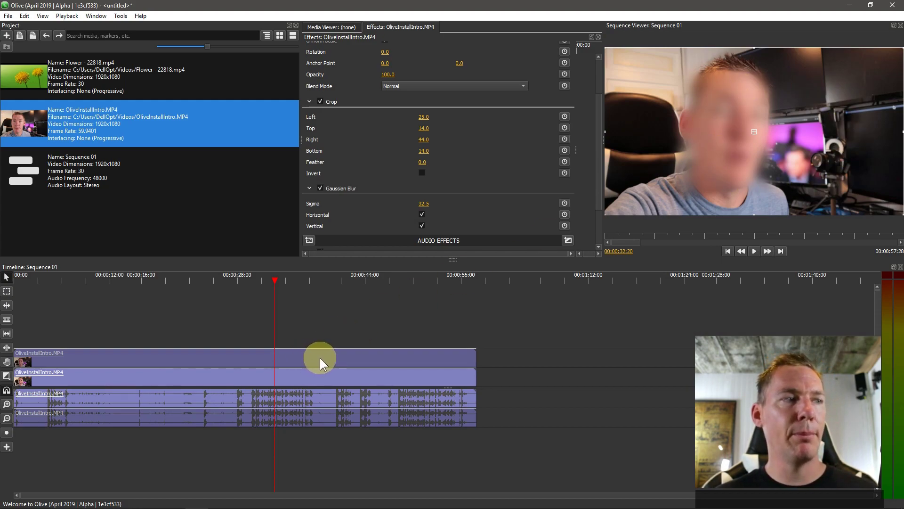
click(307, 380)
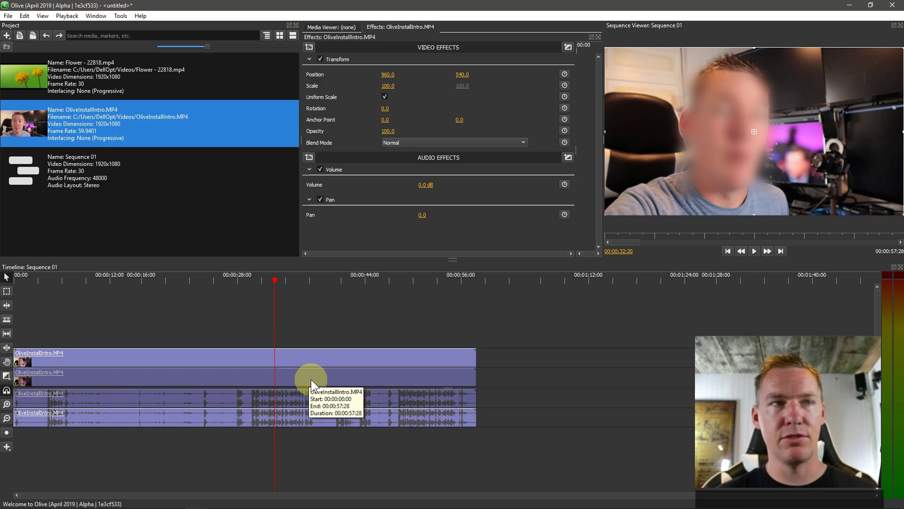
Delete the lower clip, undo to restore it, then play from about 31 seconds.
key(Delete)
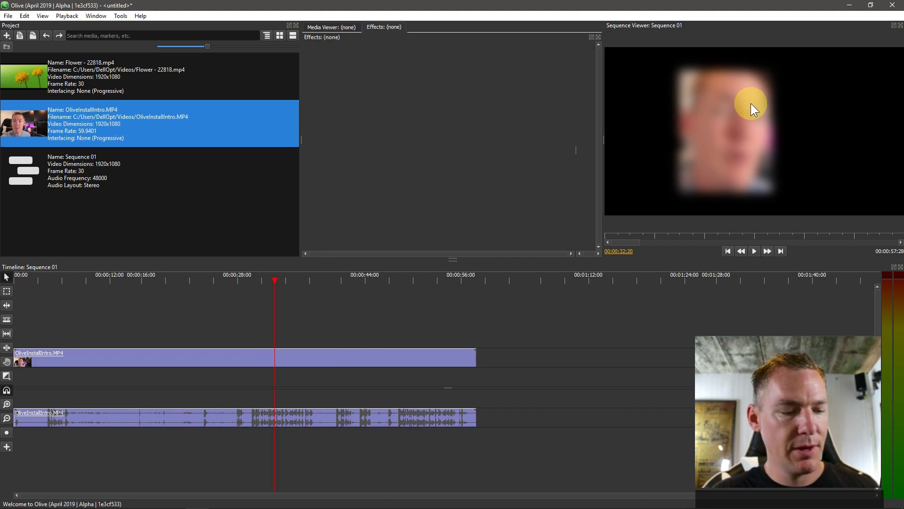
key(ctrl+z)
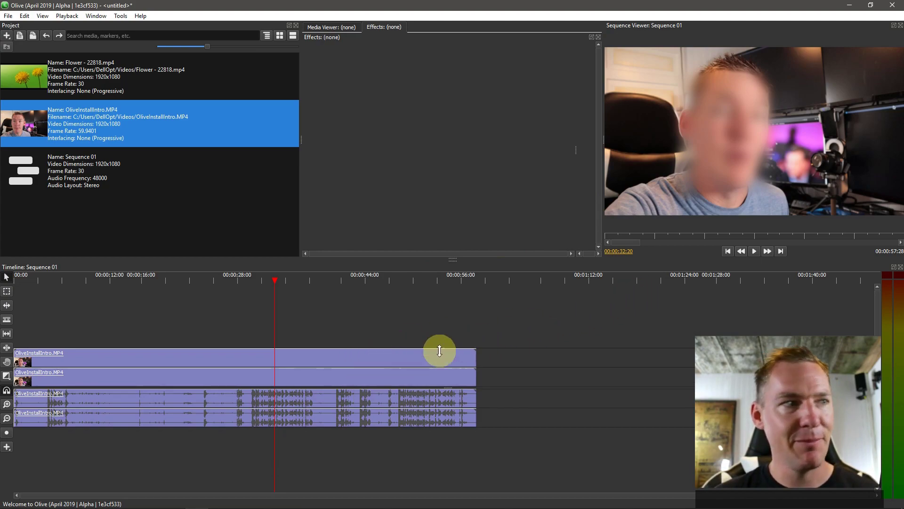
click(266, 280)
key(space)
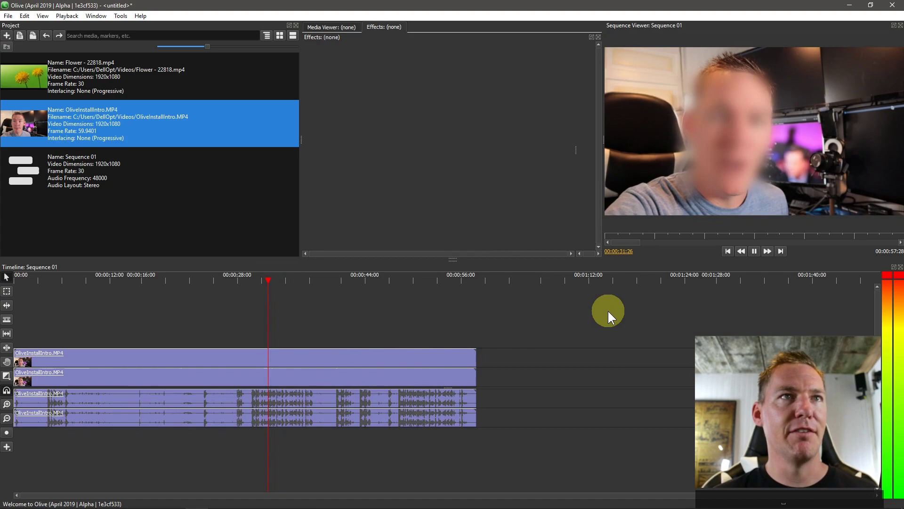
Pause playback and scrub the playhead between 43, 41, 43 and 36 seconds to verify the face blur.
click(755, 250)
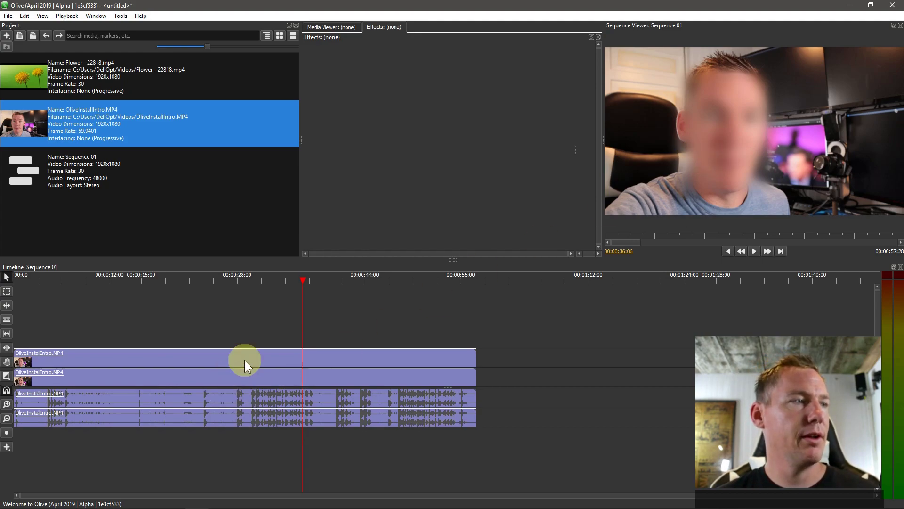
drag(323, 279, 361, 279)
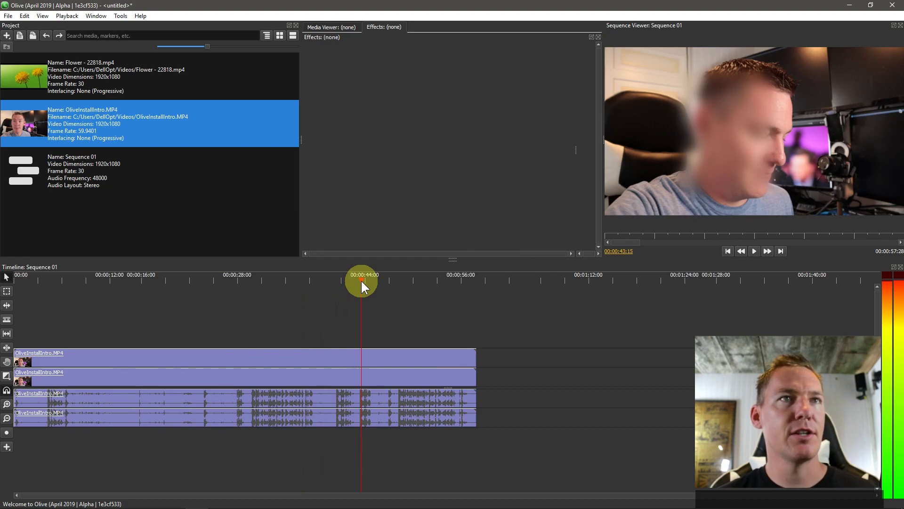
click(343, 279)
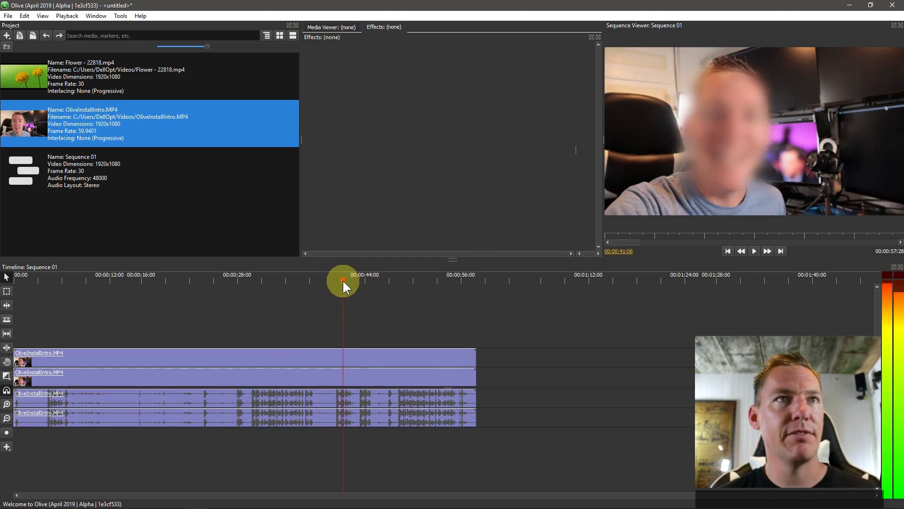
click(357, 279)
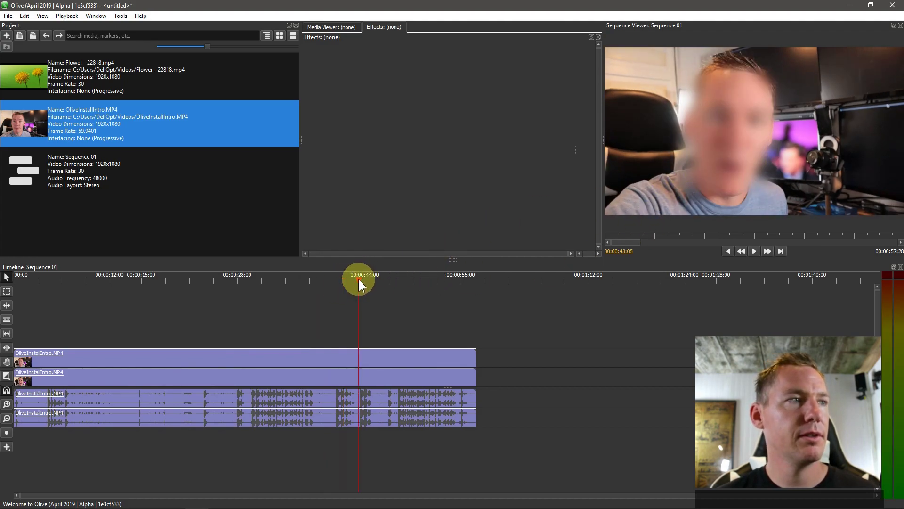
click(302, 278)
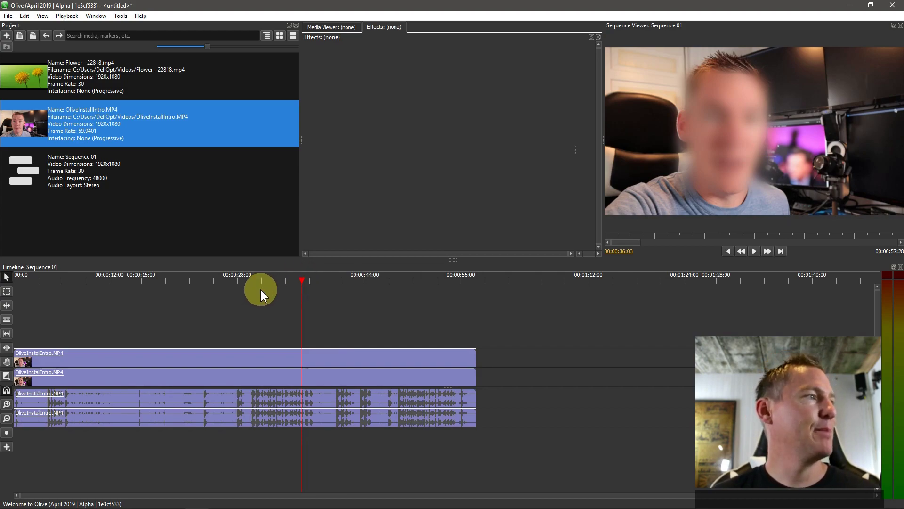
click(191, 355)
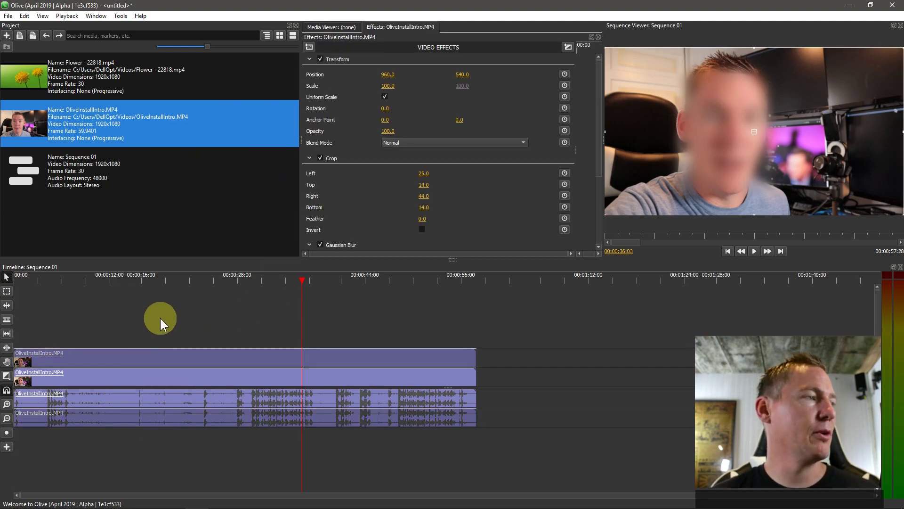
click(145, 279)
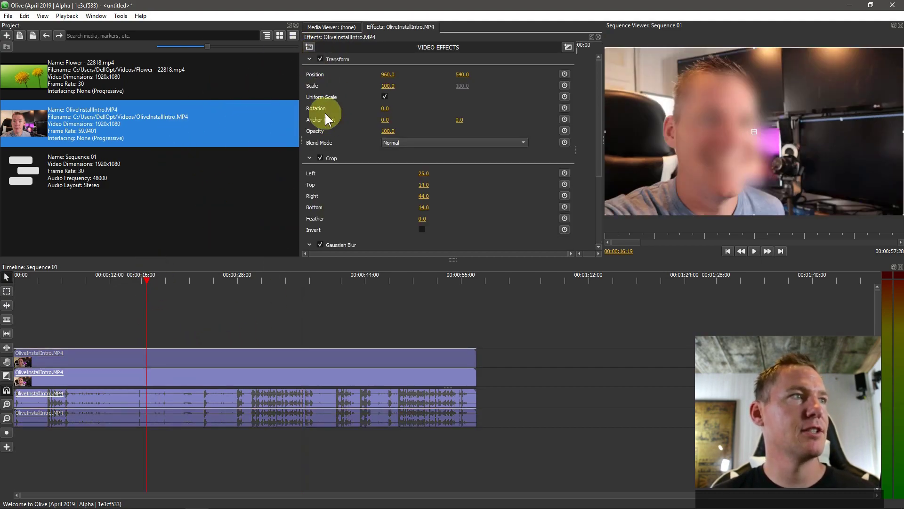
scroll(347, 154, down, 1)
click(321, 216)
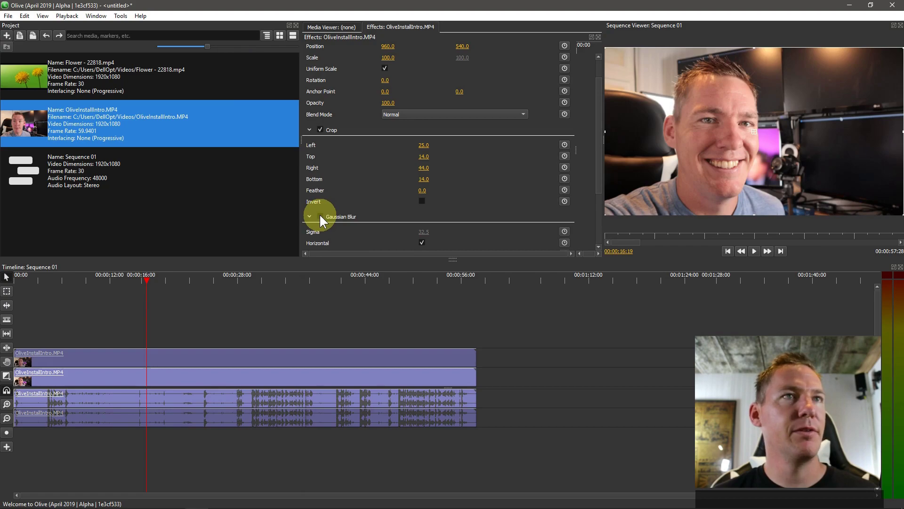
click(320, 216)
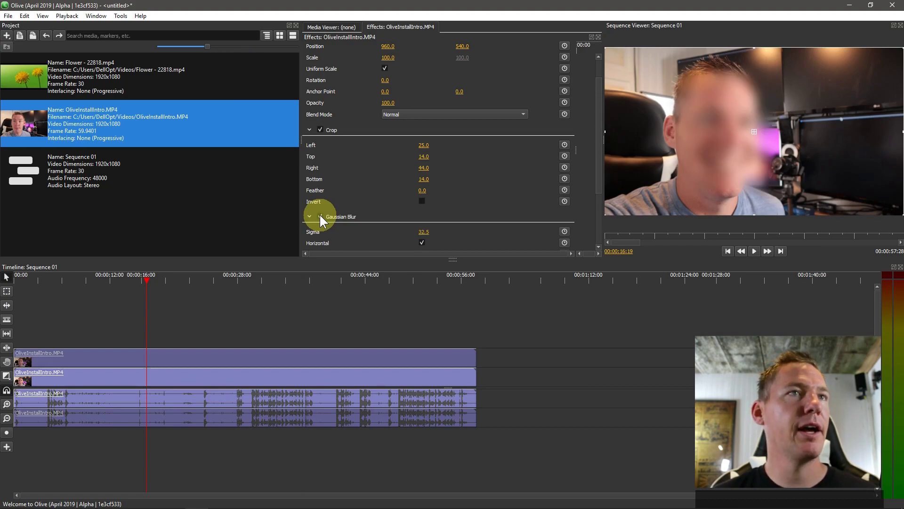
right_click(329, 215)
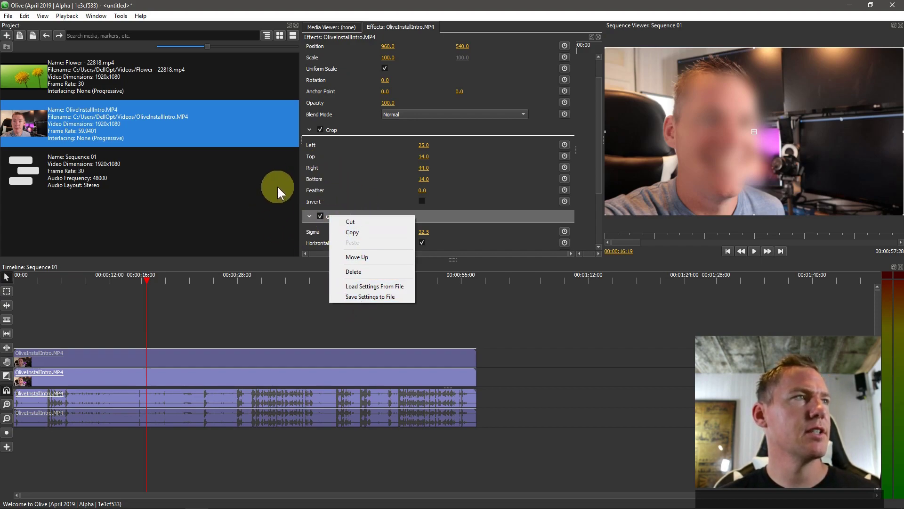
click(399, 5)
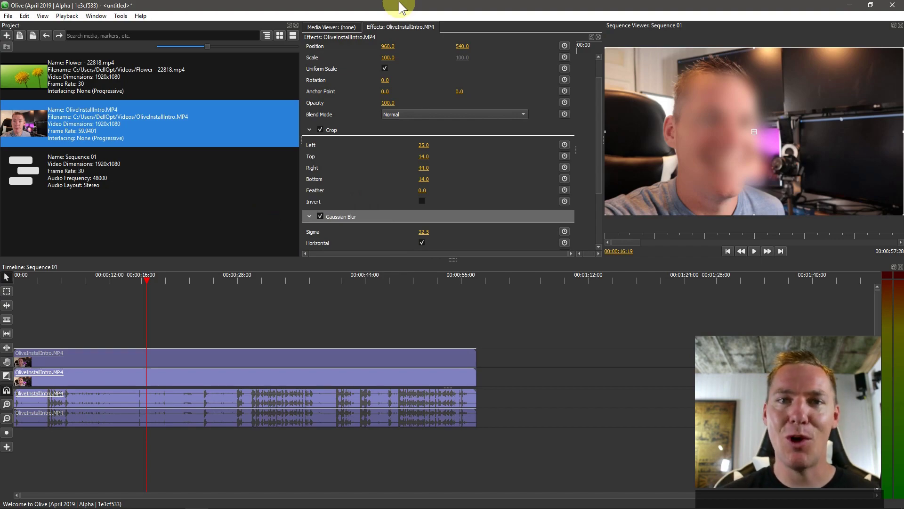